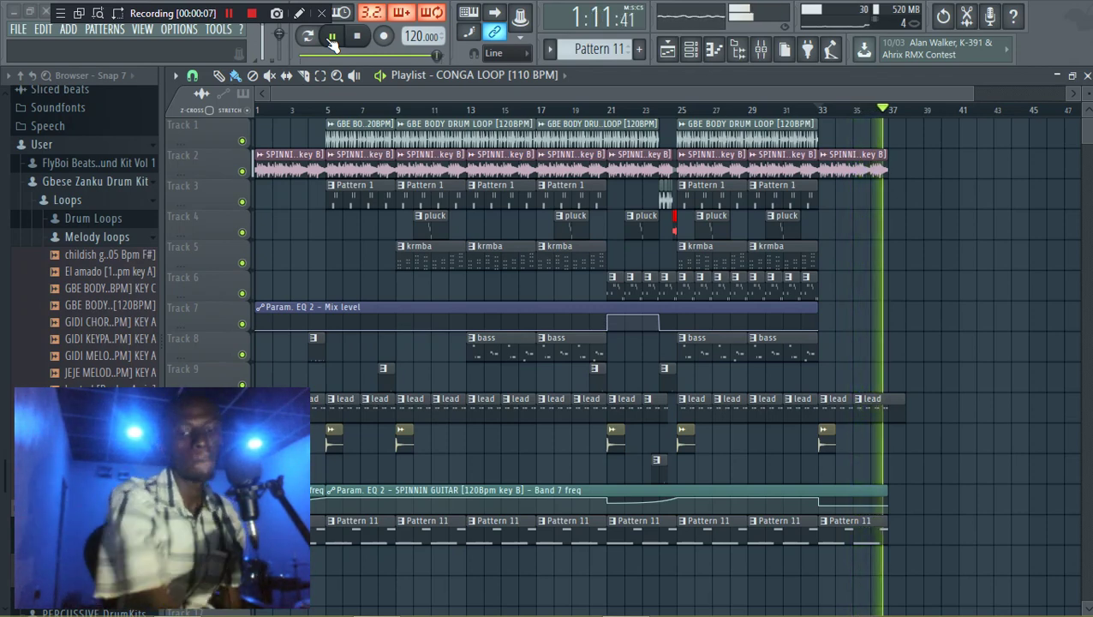
Step: Pause the beat and fold the Gbese Zanku Drum Kit's Loops folder closed in the browser
{"action": "left_click", "coordinate": [334, 41]}
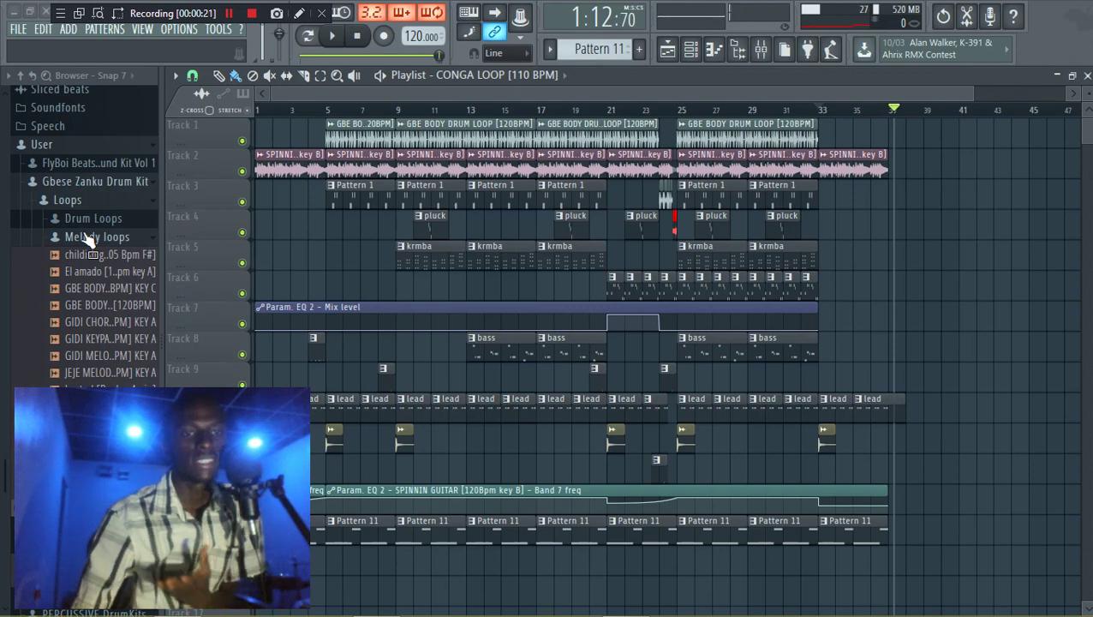
{"action": "scroll", "coordinate": [85, 237], "scroll_direction": "up", "scroll_amount": 3}
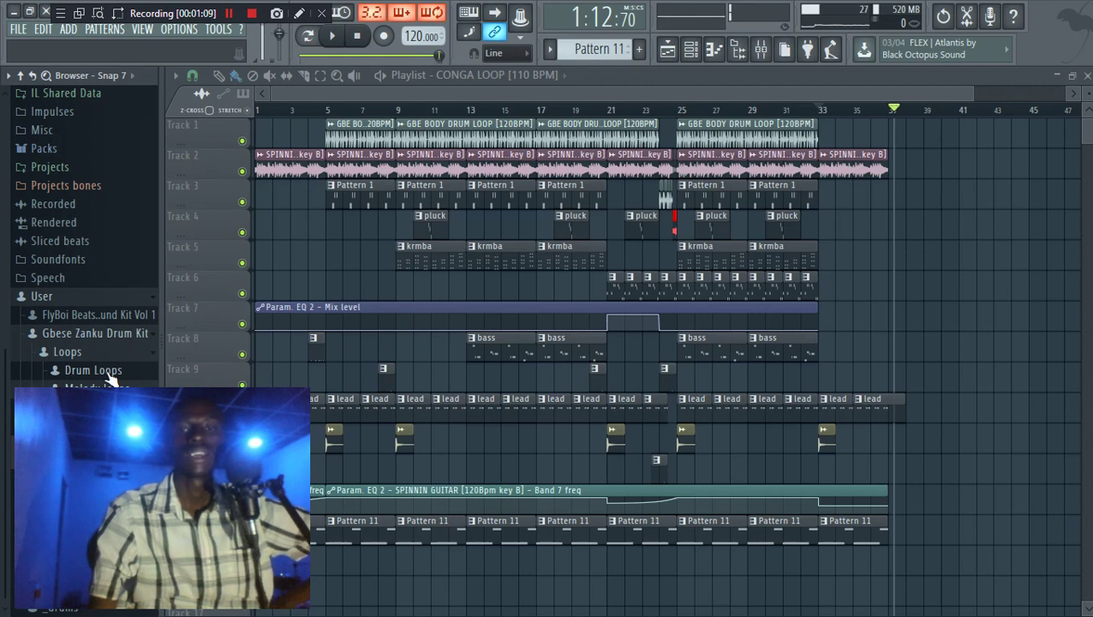
{"action": "left_click_drag", "start_coordinate": [111, 379], "coordinate": [96, 363]}
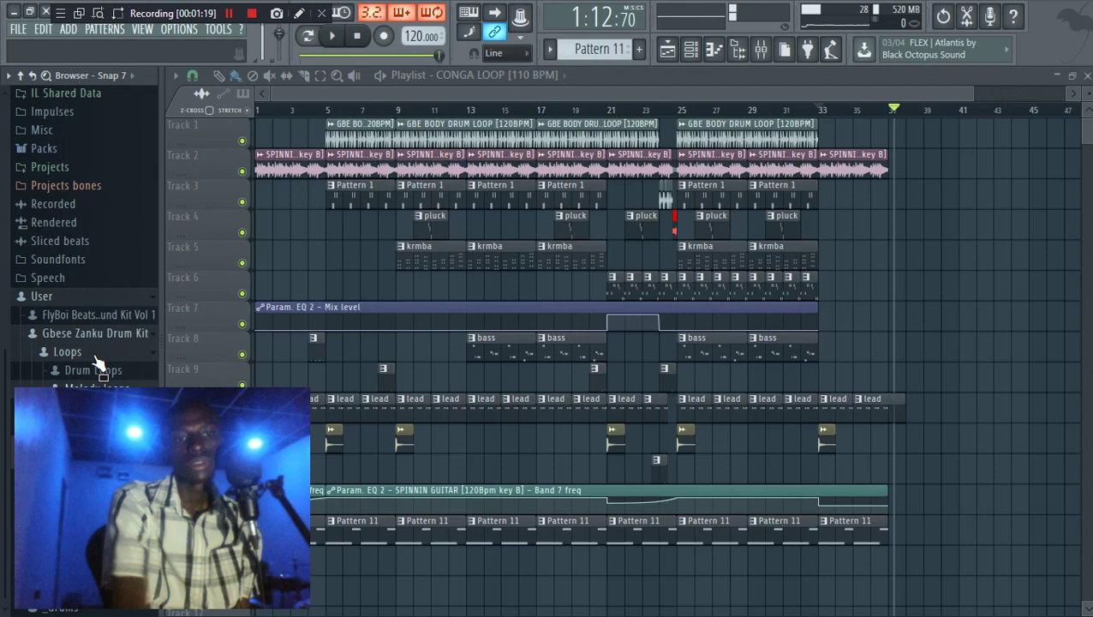
{"action": "left_click", "coordinate": [96, 360]}
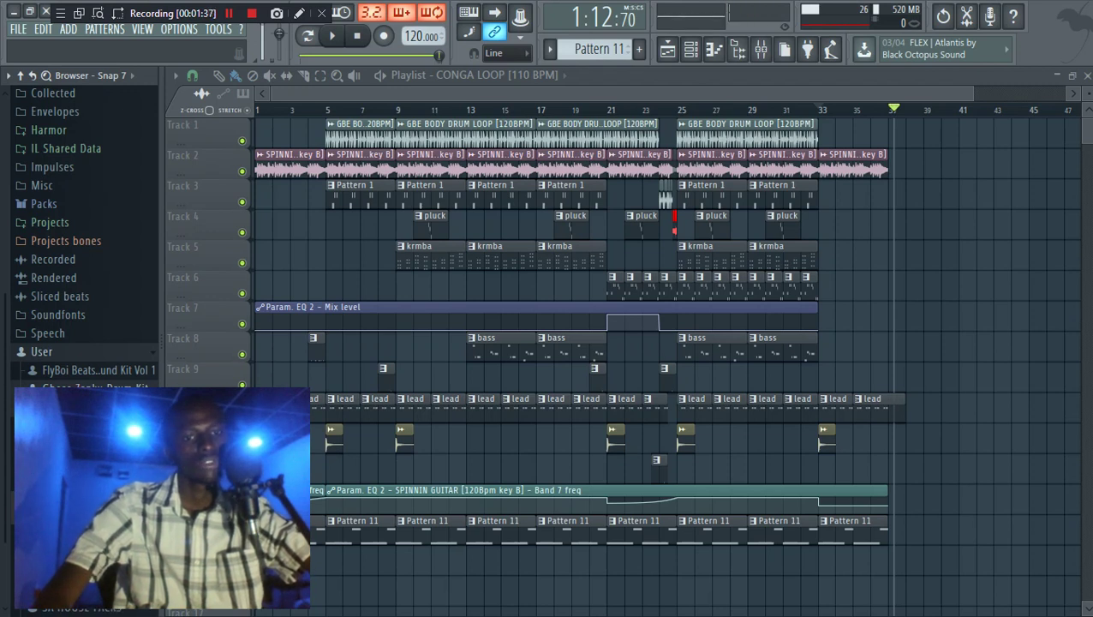
Step: Open the kit's Drum Loops and preview Agogo, Breezy zanku, CONGA LOOP and GBE BODY DRUM LOOP
{"action": "left_click", "coordinate": [94, 385]}
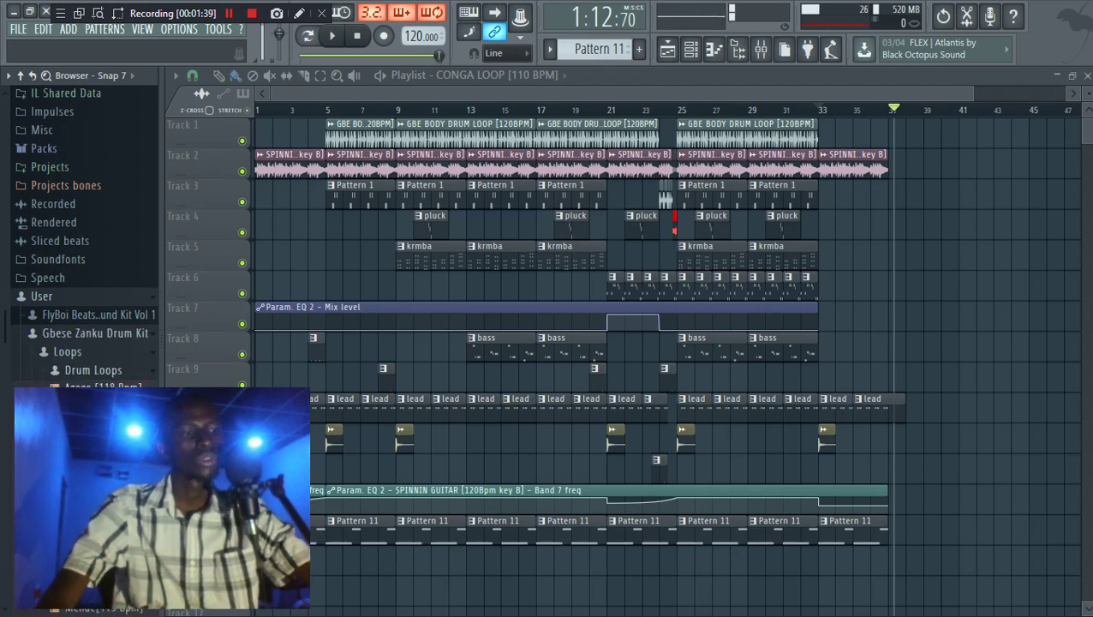
{"action": "left_click", "coordinate": [95, 387]}
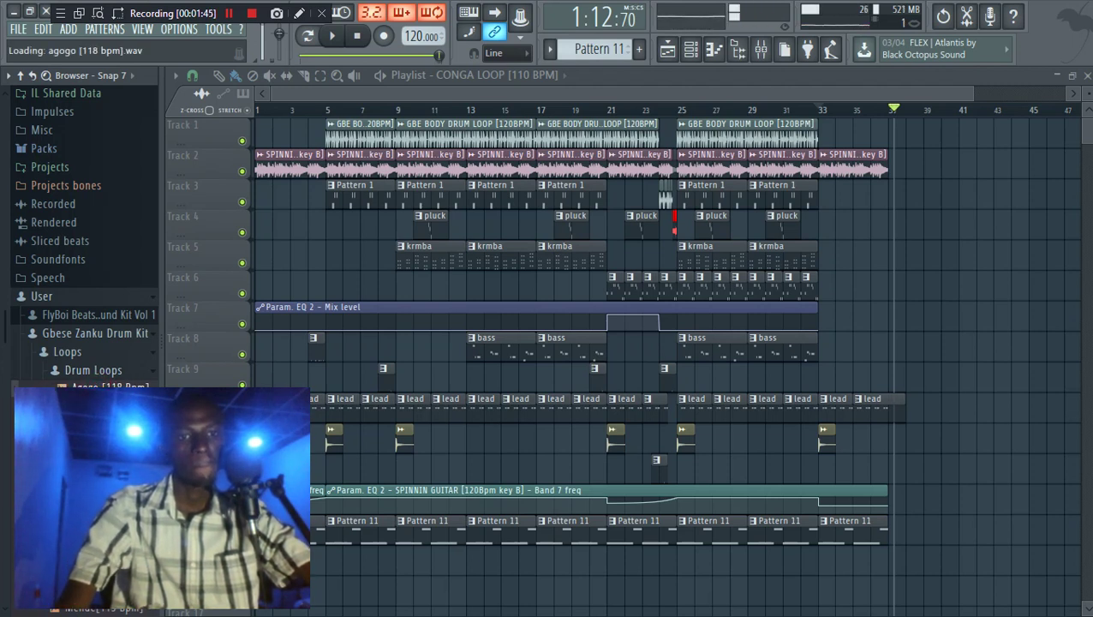
{"action": "scroll", "coordinate": [4, 599], "scroll_direction": "down", "scroll_amount": 5}
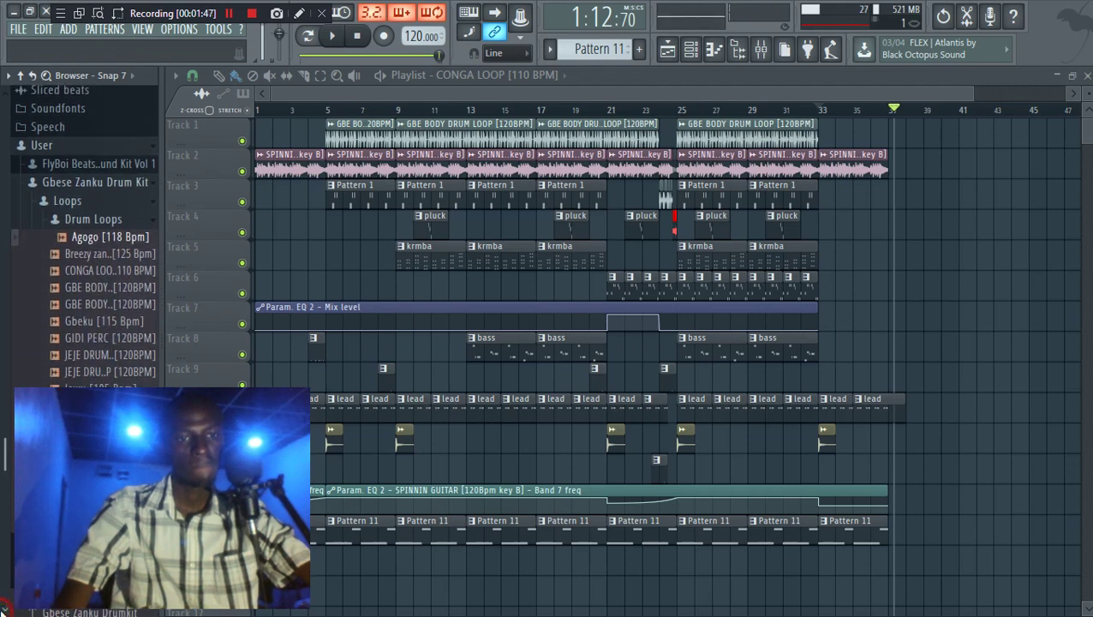
{"action": "left_click", "coordinate": [111, 254]}
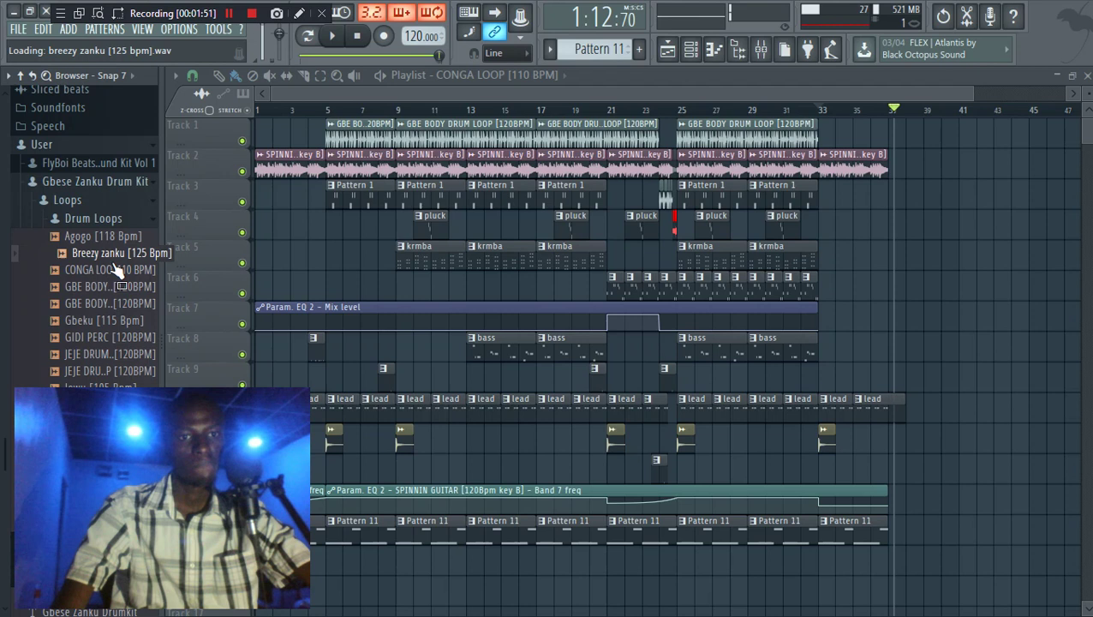
{"action": "left_click", "coordinate": [120, 271]}
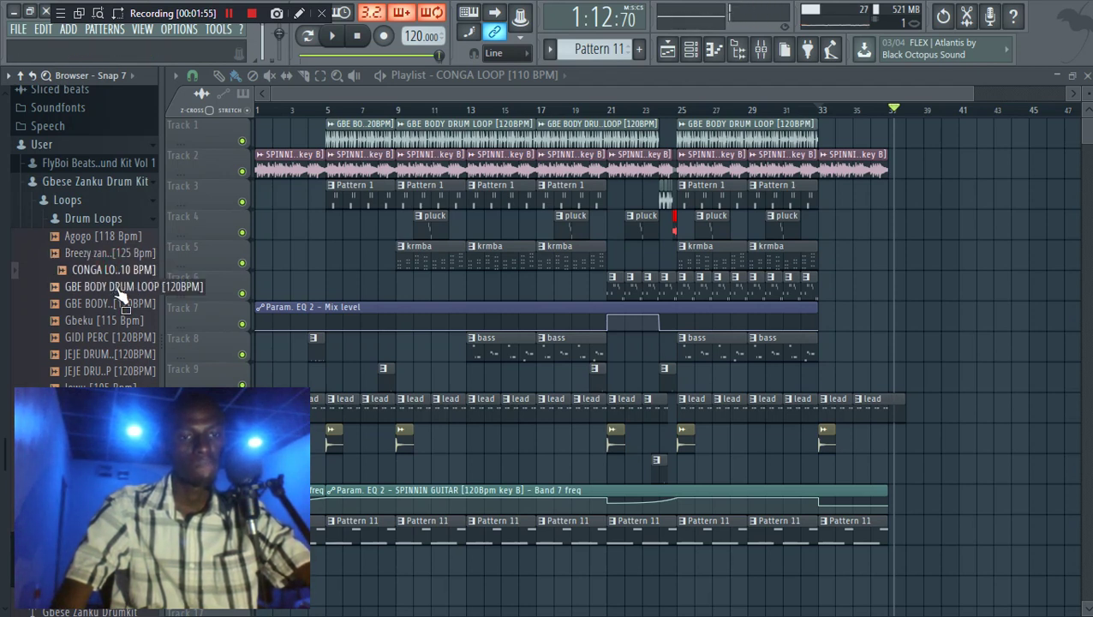
{"action": "left_click", "coordinate": [119, 288]}
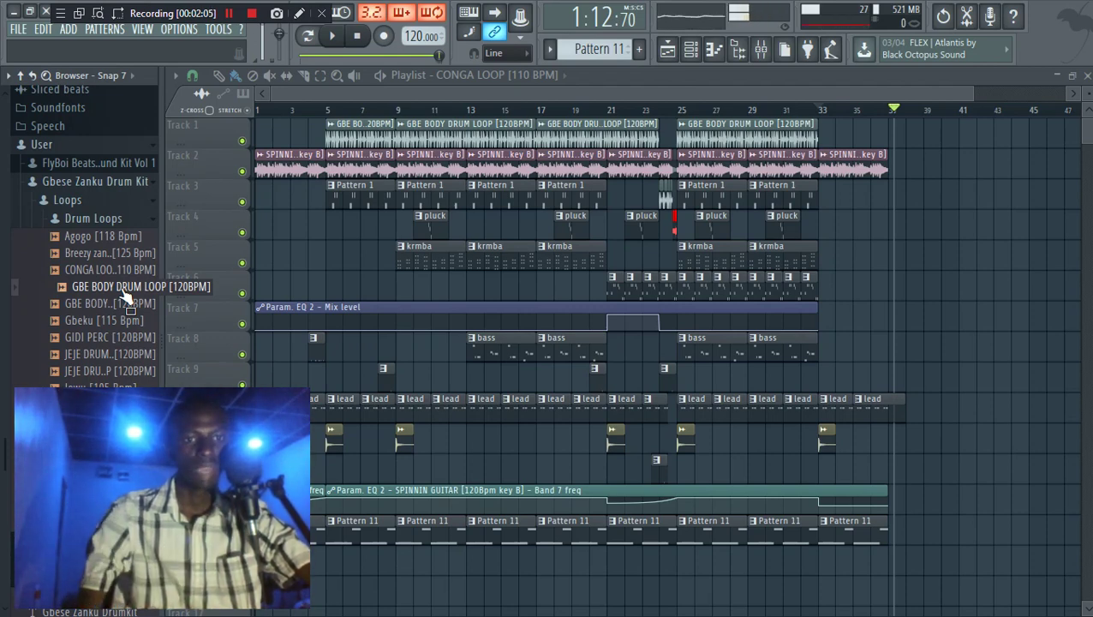
Step: Preview the second GBE BODY, Gbeku, GIDI PERC, both JEJE loops, Jewu and neighbouring loops
{"action": "left_click", "coordinate": [123, 293]}
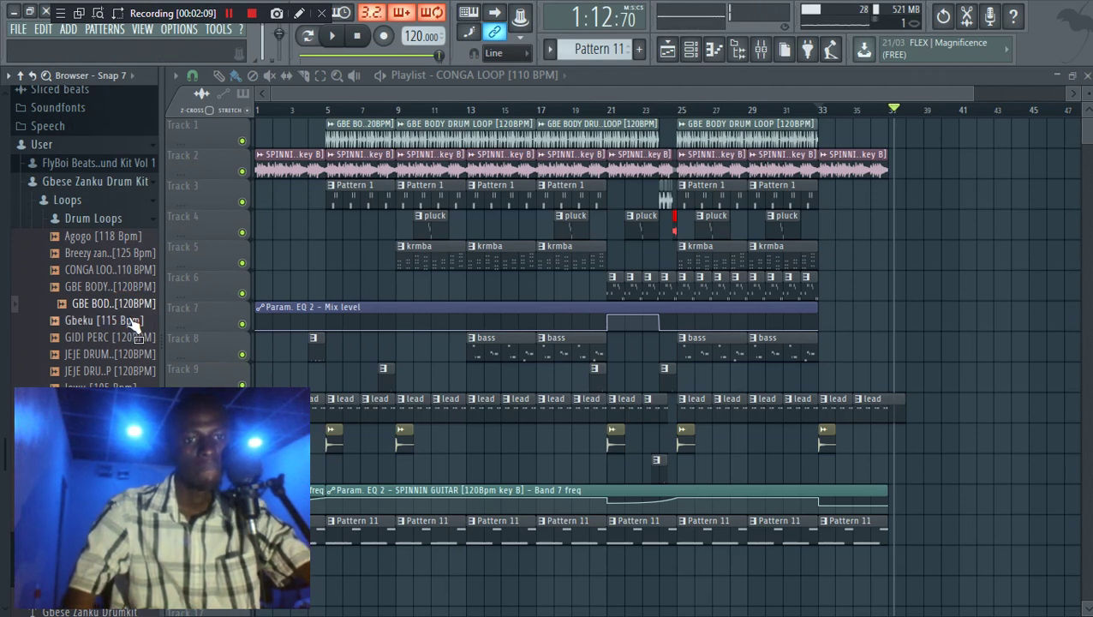
{"action": "left_click", "coordinate": [132, 322]}
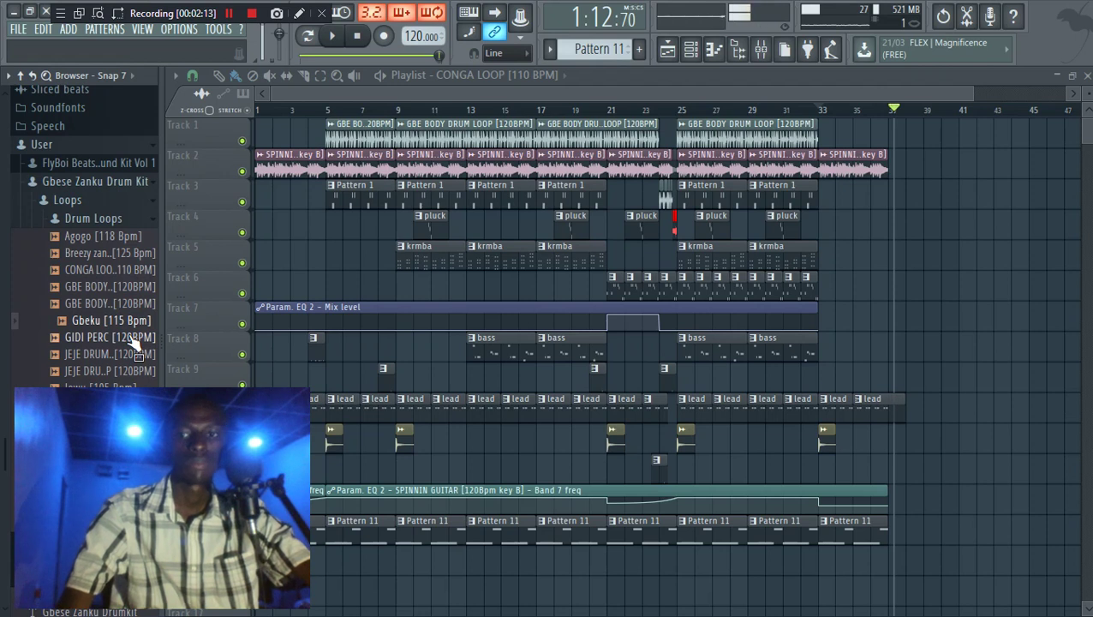
{"action": "left_click", "coordinate": [133, 338]}
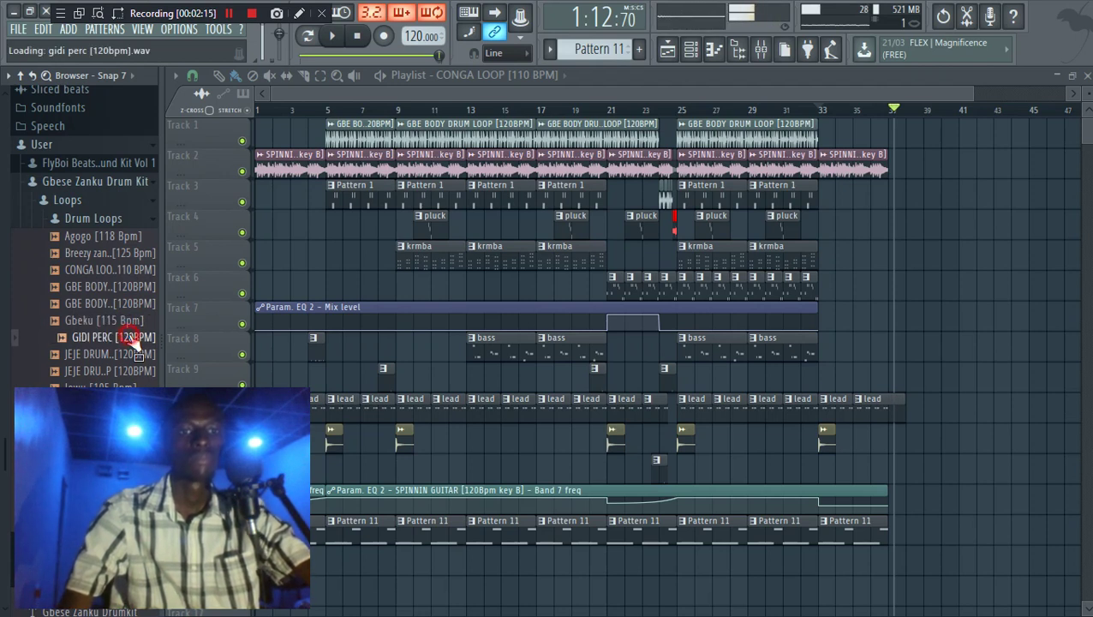
{"action": "left_click", "coordinate": [134, 356]}
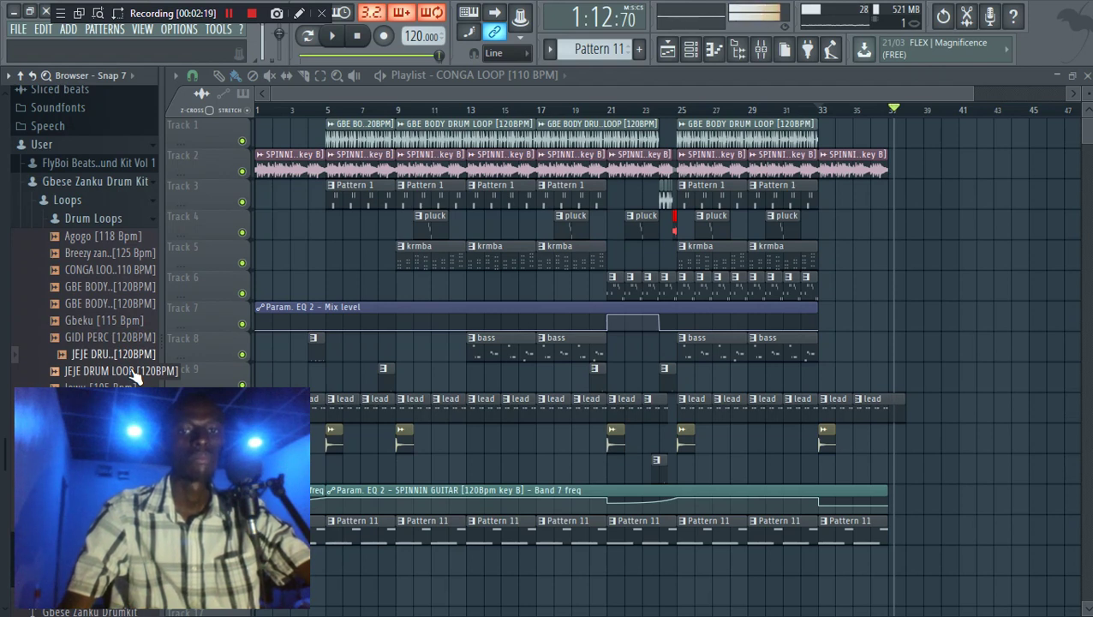
{"action": "left_click", "coordinate": [134, 373]}
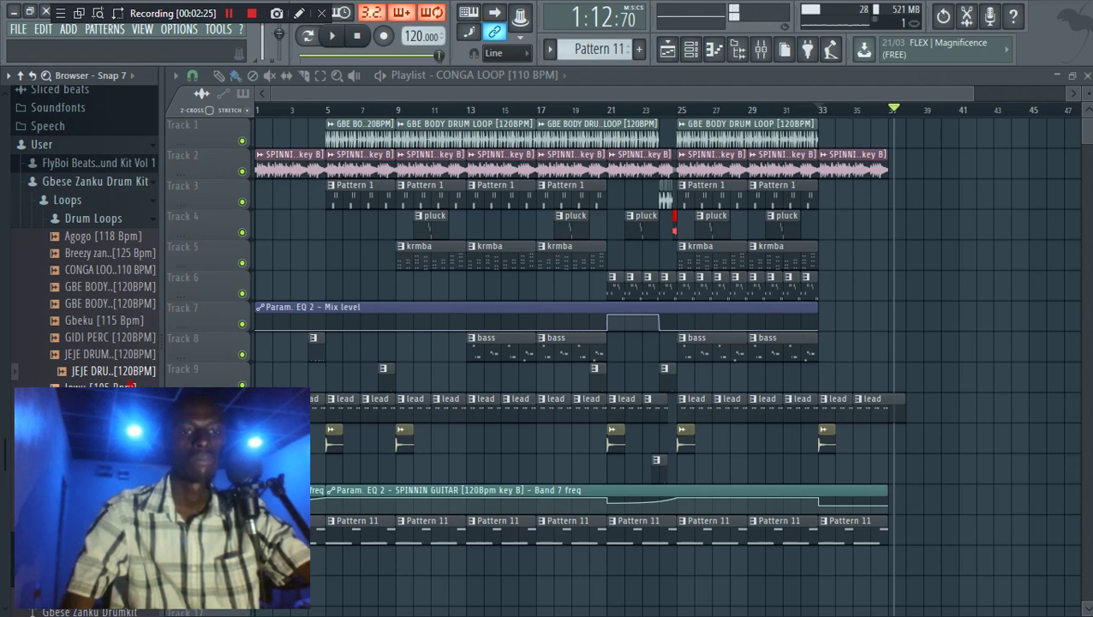
{"action": "left_click", "coordinate": [102, 387]}
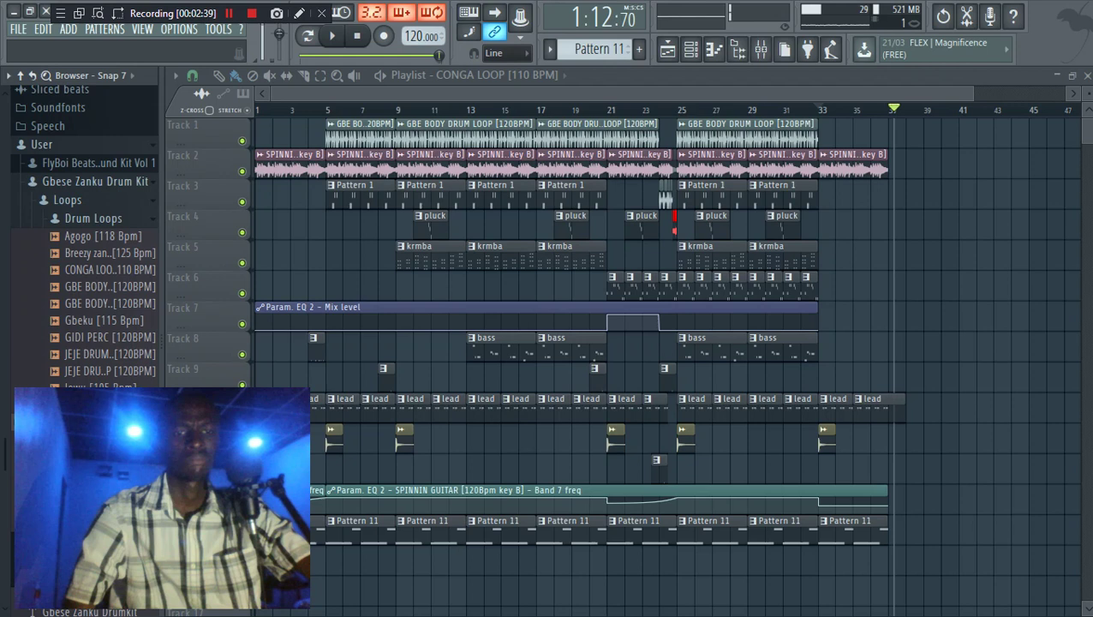
{"action": "key", "text": "Down"}
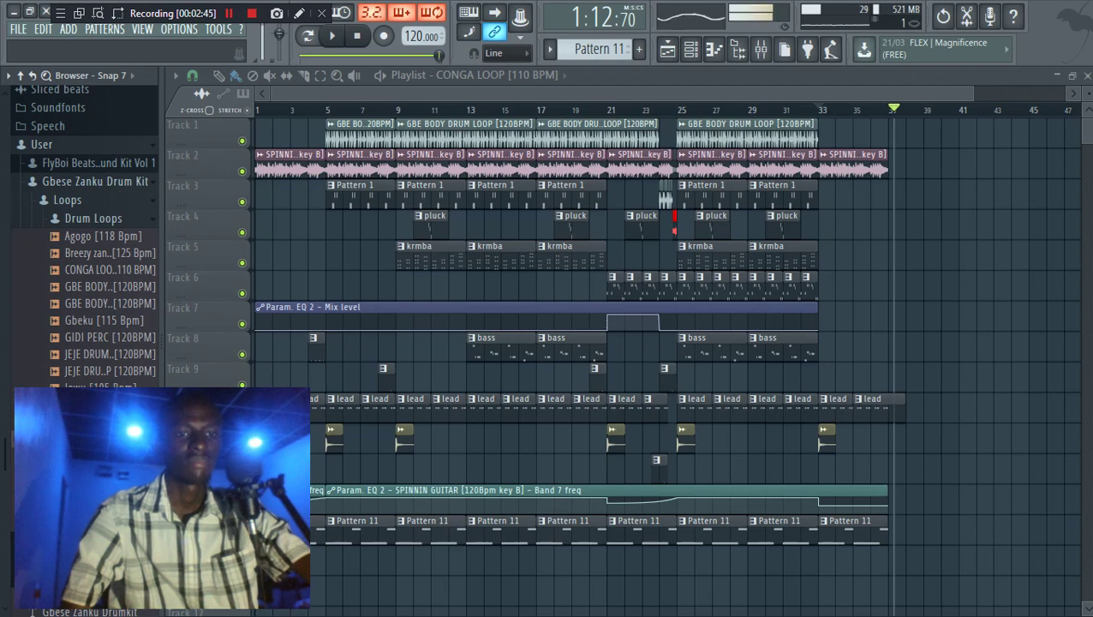
{"action": "key", "text": "Up"}
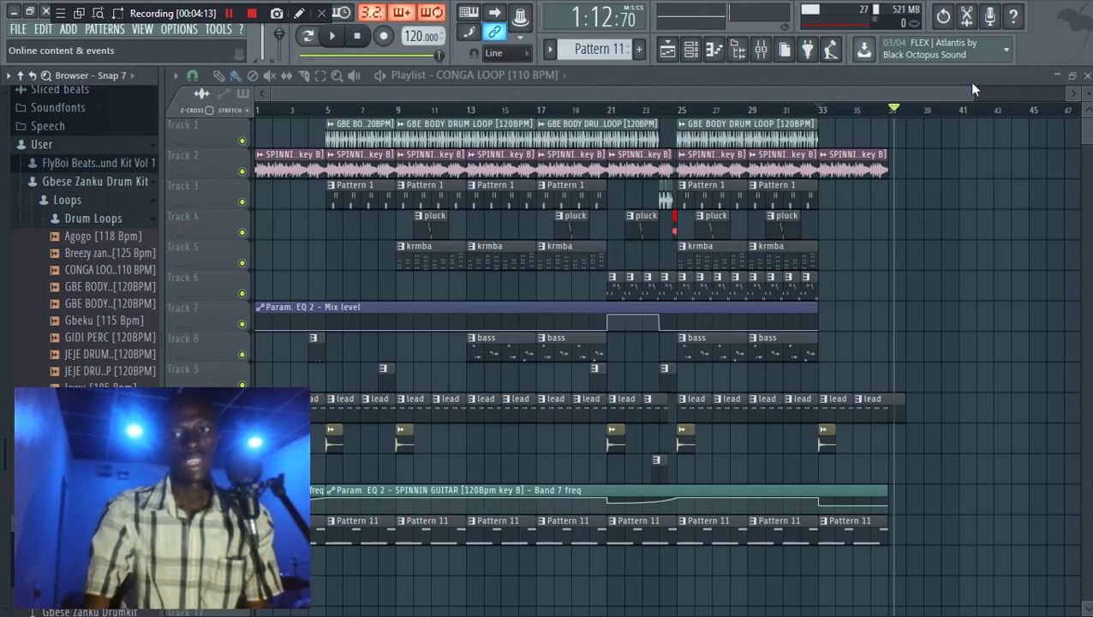
Step: Place GBE BODY PERC LOOP on an empty track, delete it, and add Breezy zanku [125 Bpm] instead
{"action": "scroll", "coordinate": [490, 111], "scroll_direction": "up", "scroll_amount": 5}
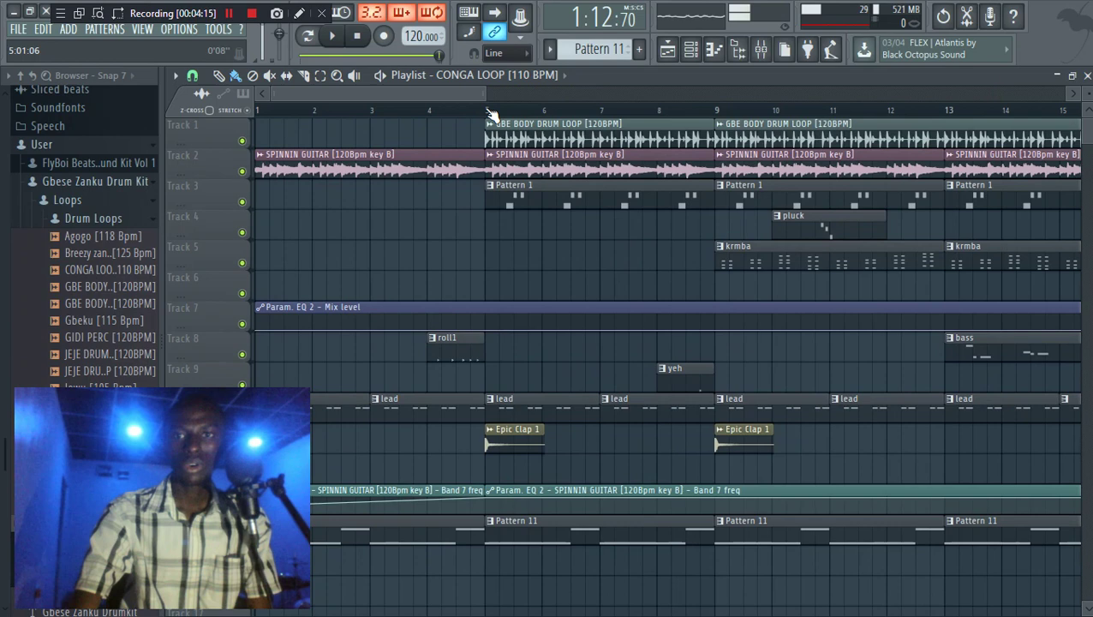
{"action": "scroll", "coordinate": [562, 284], "scroll_direction": "down", "scroll_amount": 4}
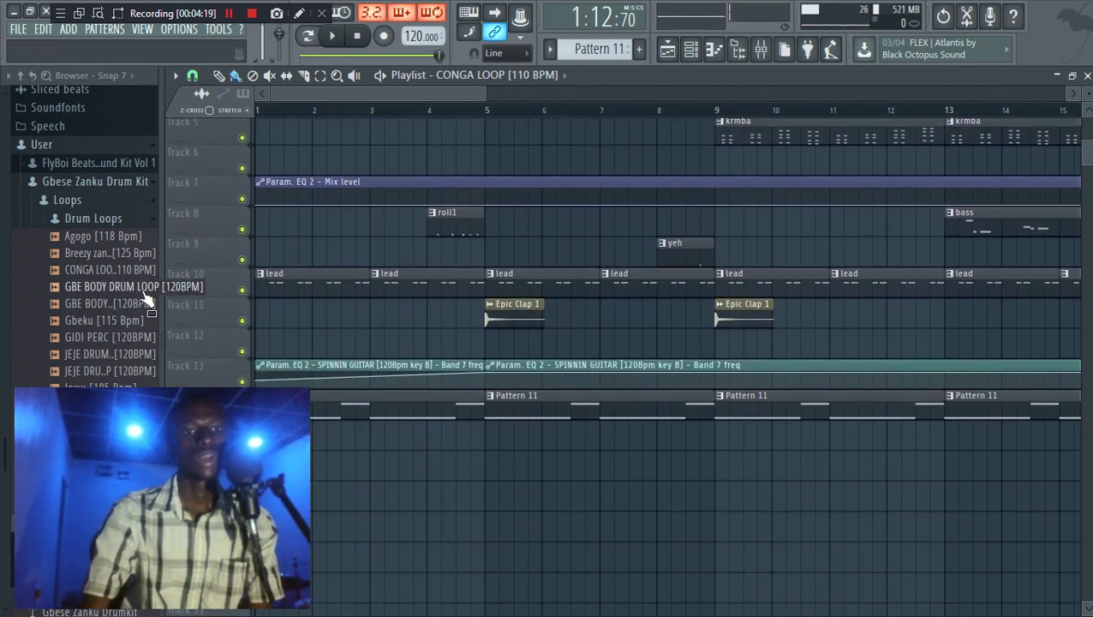
{"action": "left_click_drag", "start_coordinate": [146, 298], "coordinate": [292, 529]}
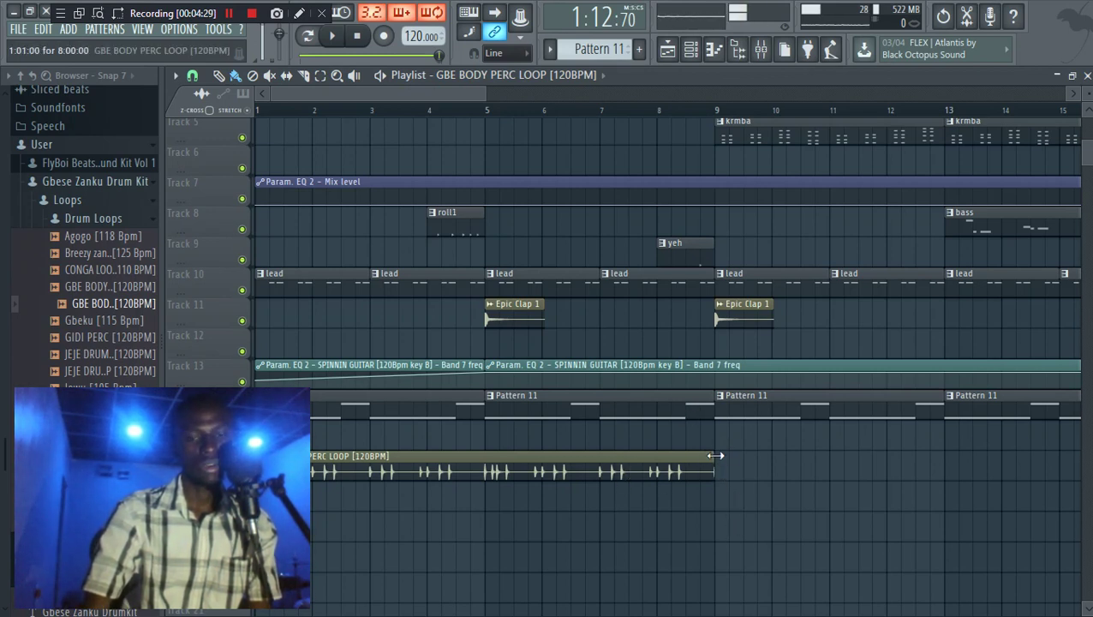
{"action": "right_click", "coordinate": [632, 455]}
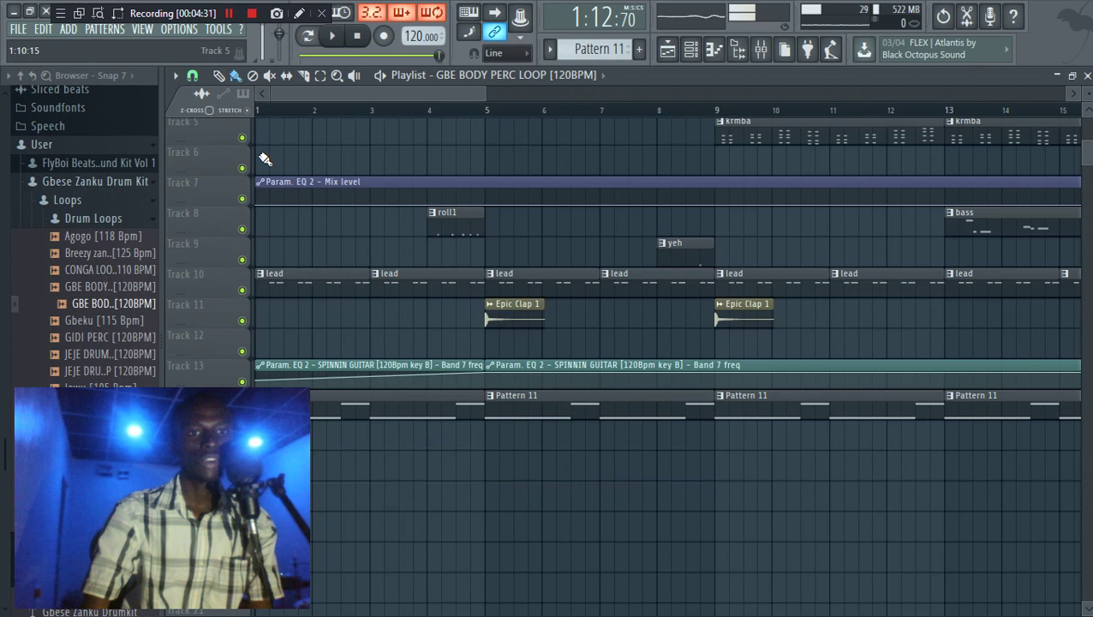
{"action": "left_click_drag", "start_coordinate": [128, 262], "coordinate": [340, 463]}
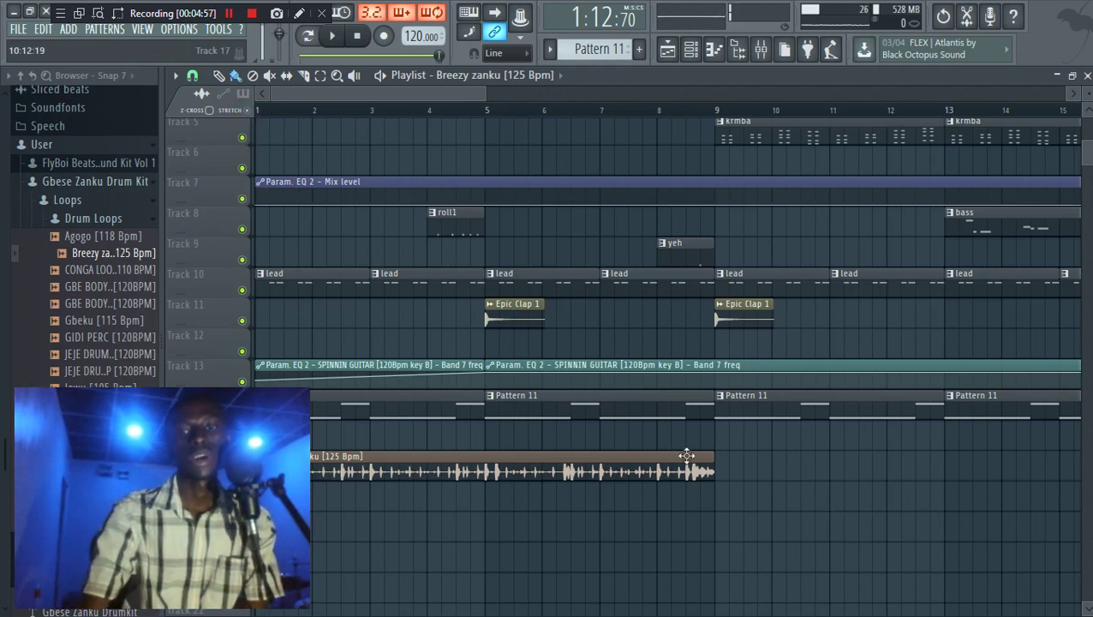
Step: Stretch the Breezy zanku clip and restore it to bar 9, play the song, then delete the clip
{"action": "left_click_drag", "start_coordinate": [706, 463], "coordinate": [757, 467]}
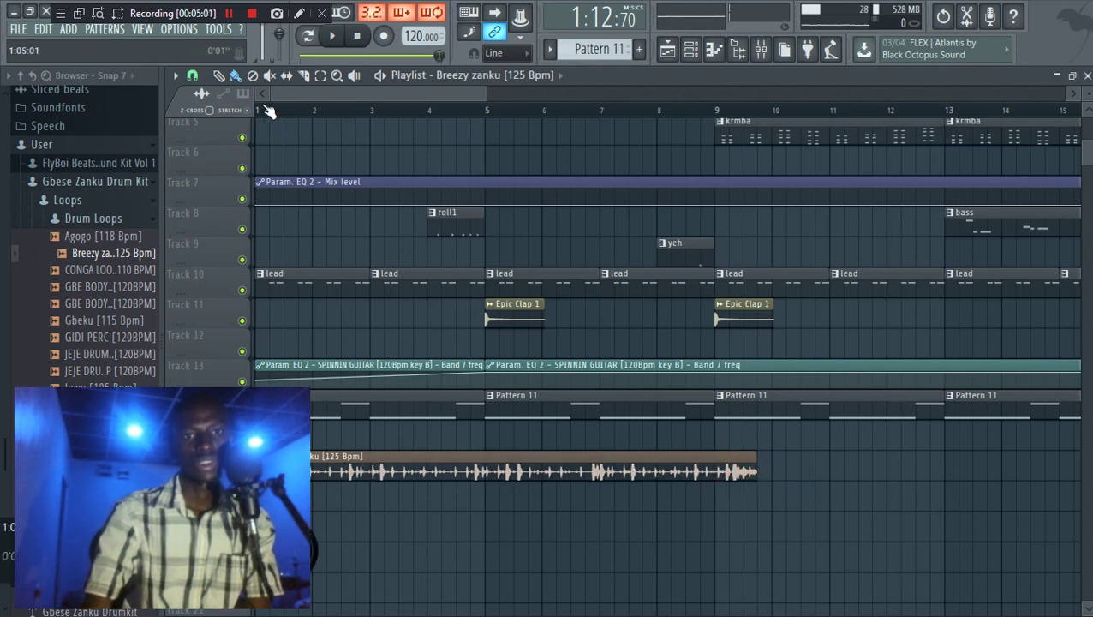
{"action": "left_click_drag", "start_coordinate": [757, 458], "coordinate": [716, 455]}
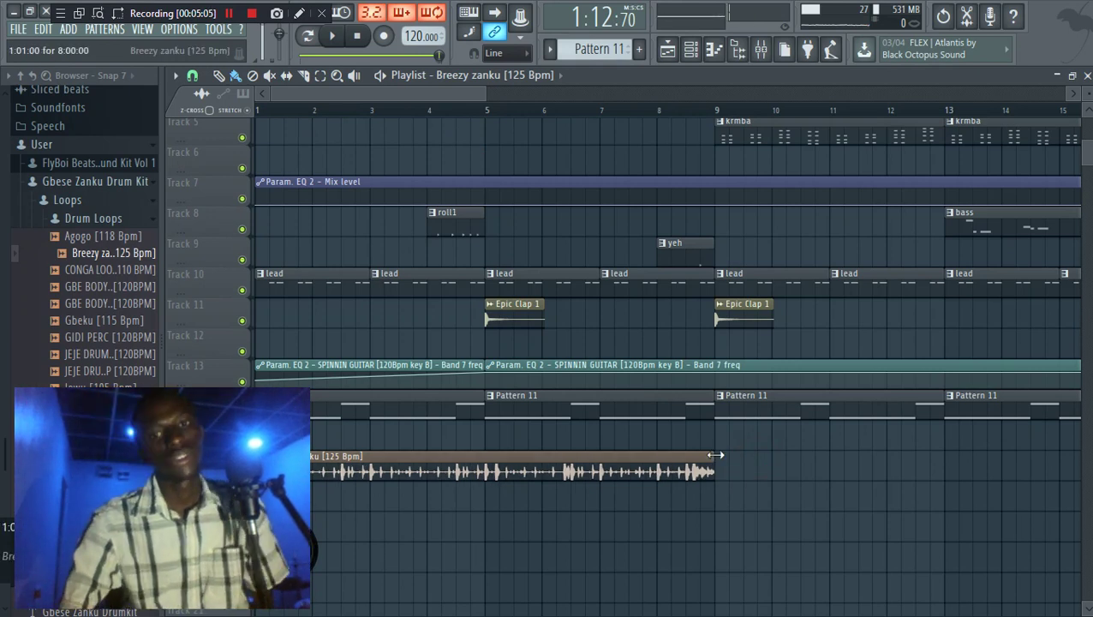
{"action": "left_click", "coordinate": [358, 38]}
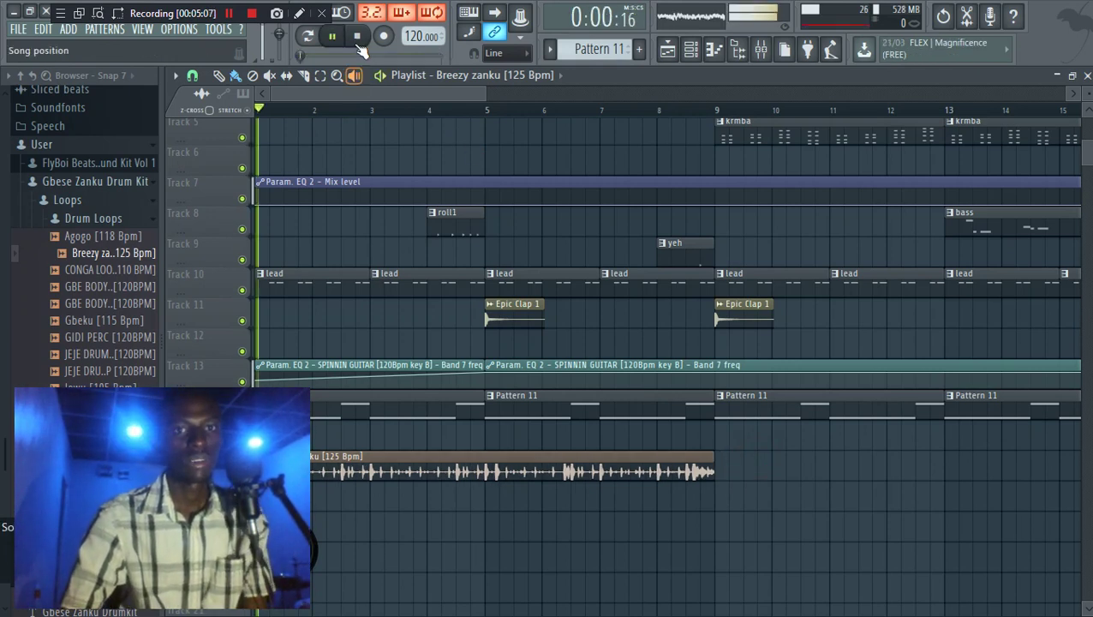
{"action": "key", "text": "space"}
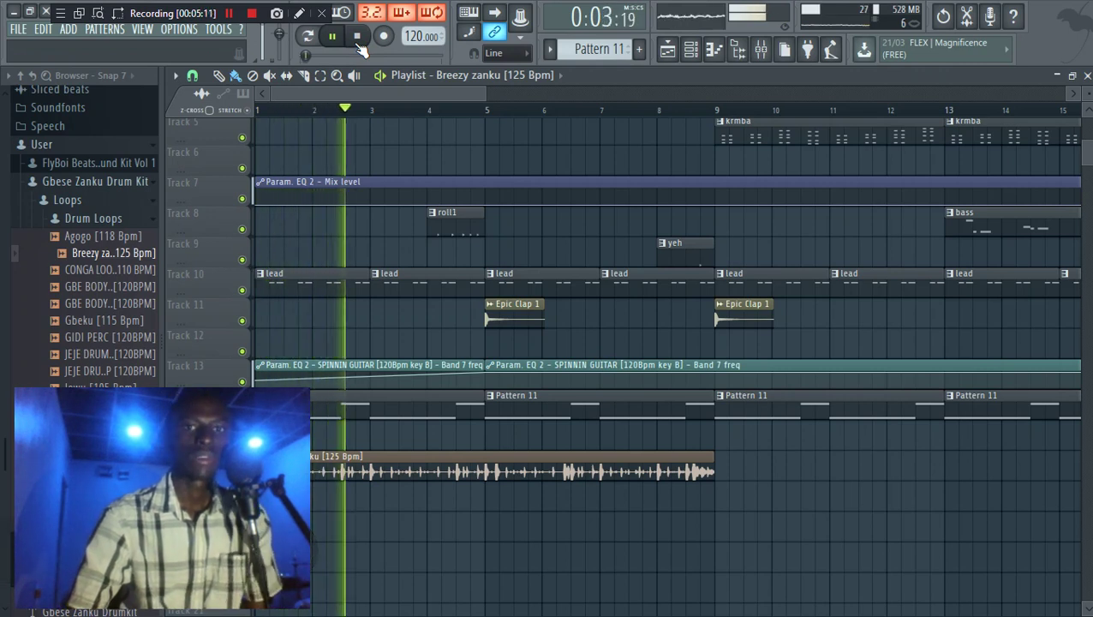
{"action": "left_click", "coordinate": [358, 43]}
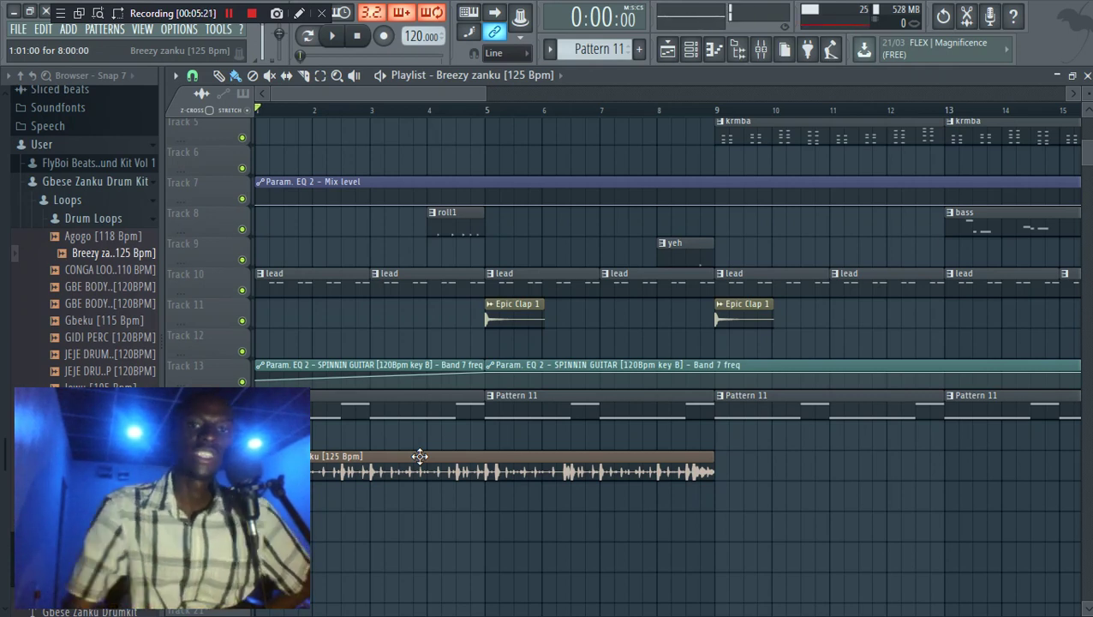
{"action": "right_click", "coordinate": [419, 456]}
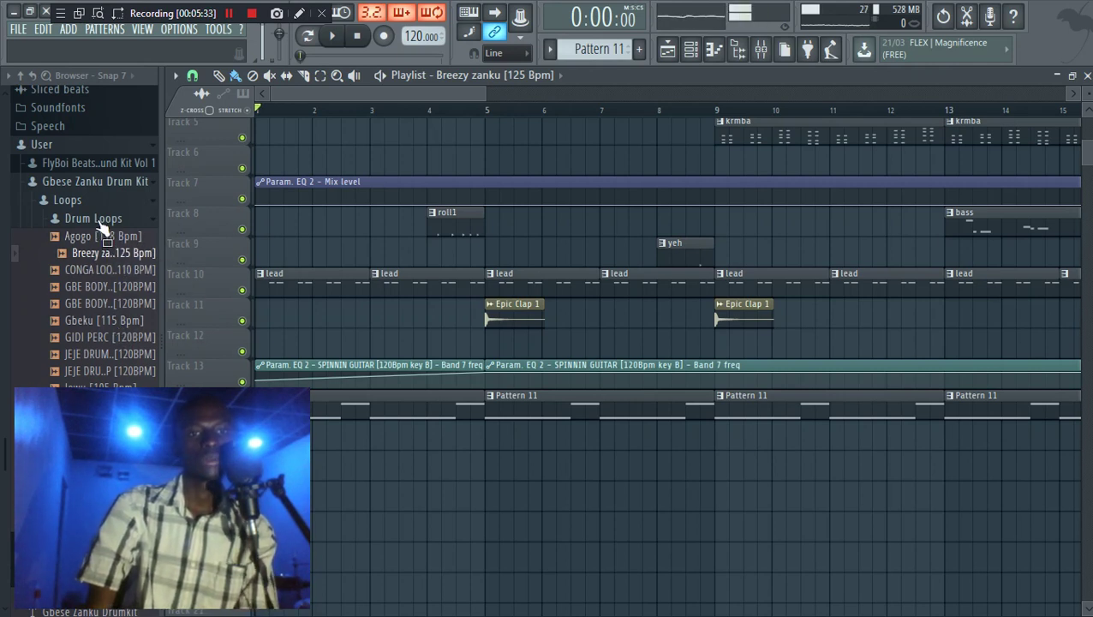
Step: Preview the childish guitar, El amado, GBE BODY LEAD MELODY and GBE BODY MELODY loops
{"action": "scroll", "coordinate": [98, 227], "scroll_direction": "up", "scroll_amount": 3}
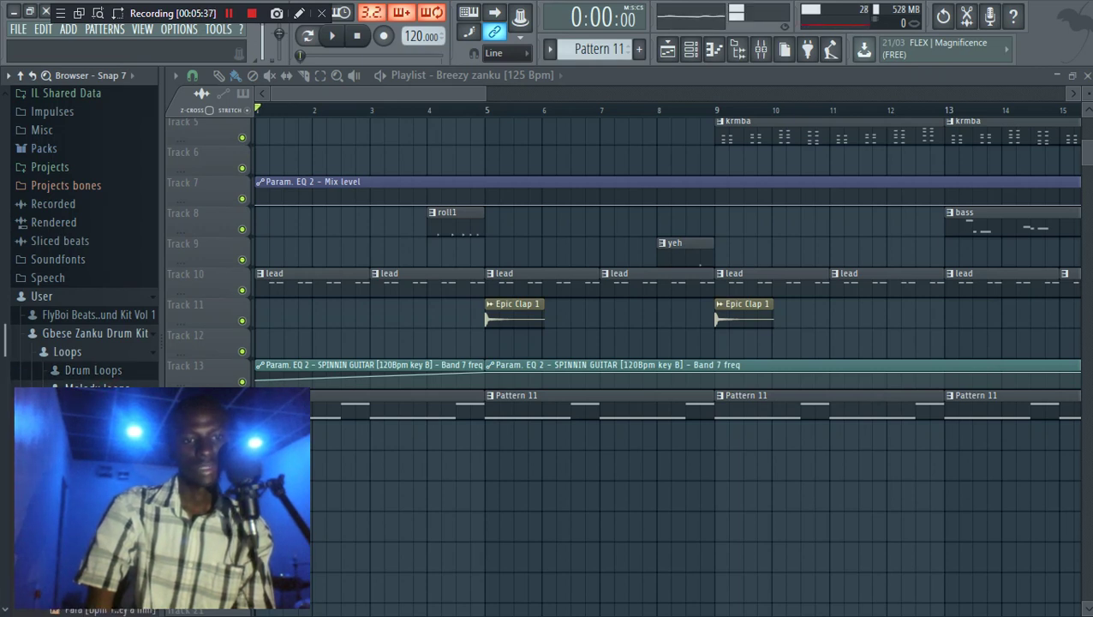
{"action": "scroll", "coordinate": [69, 377], "scroll_direction": "down", "scroll_amount": 3}
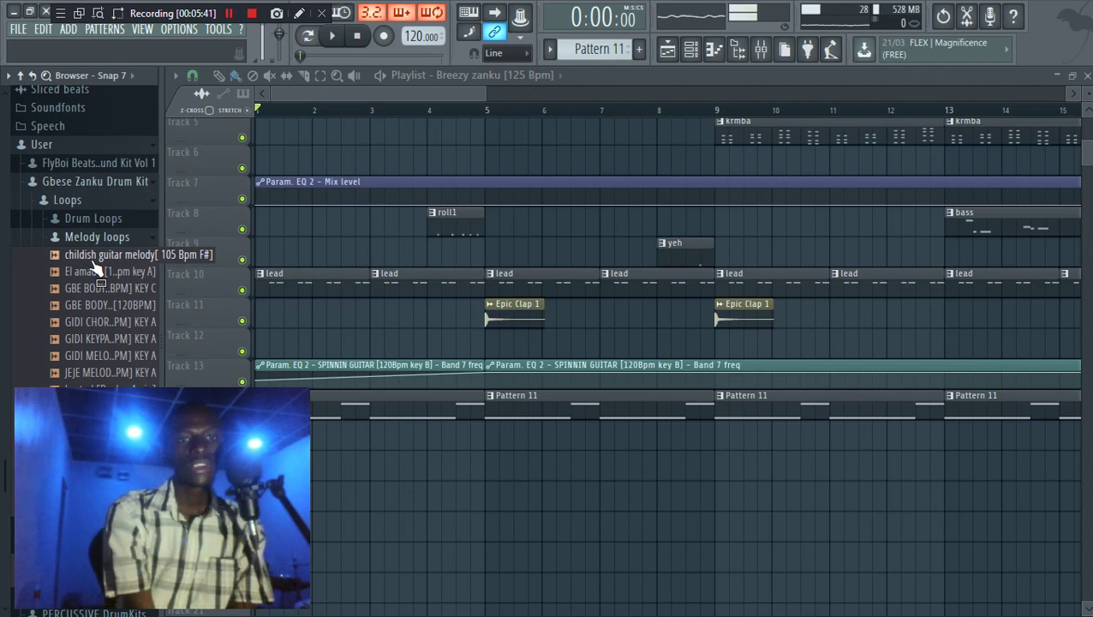
{"action": "left_click", "coordinate": [92, 262]}
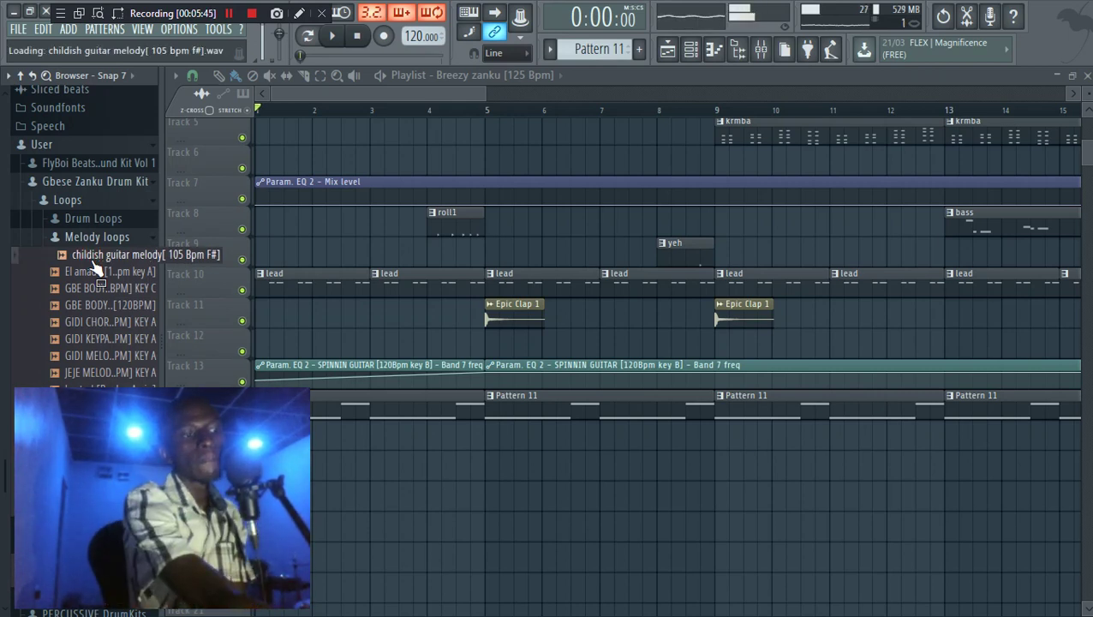
{"action": "left_click", "coordinate": [97, 273]}
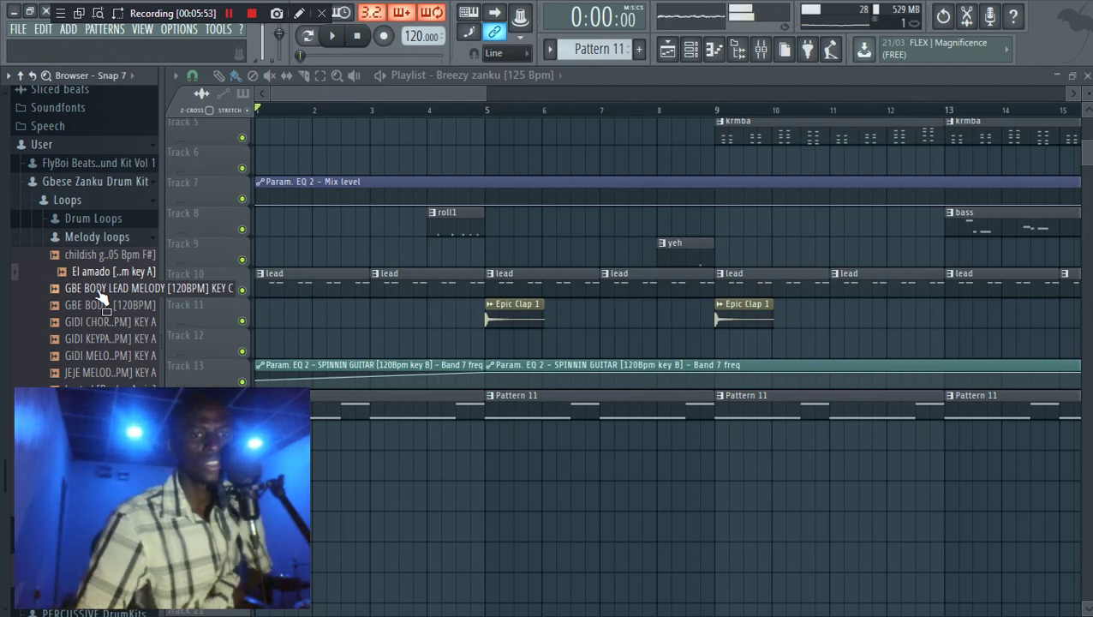
{"action": "left_click", "coordinate": [100, 292]}
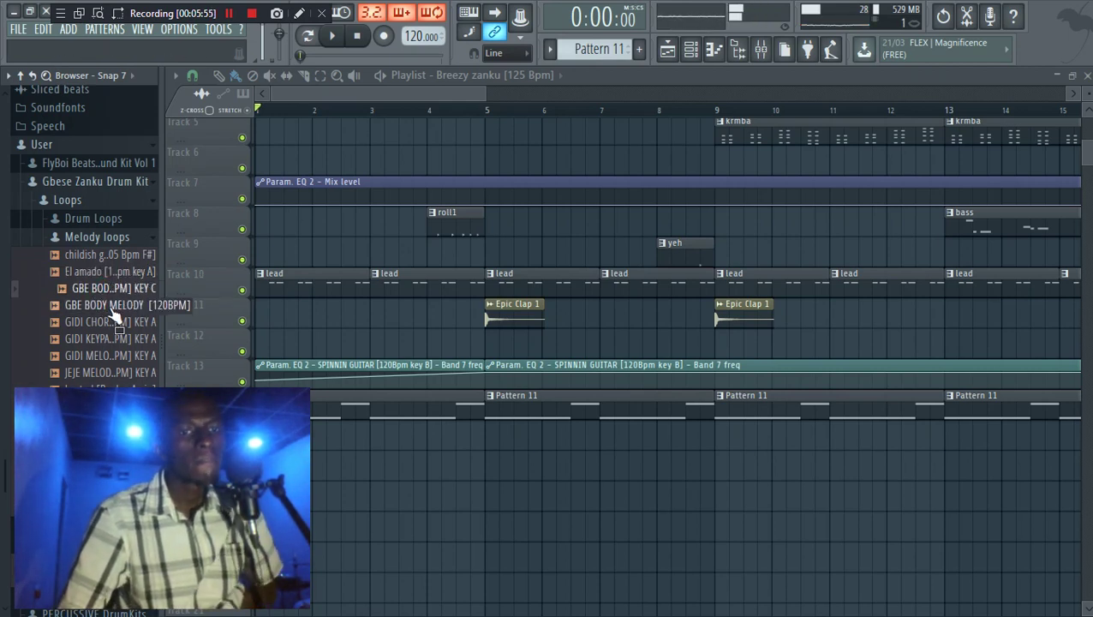
{"action": "left_click", "coordinate": [112, 308]}
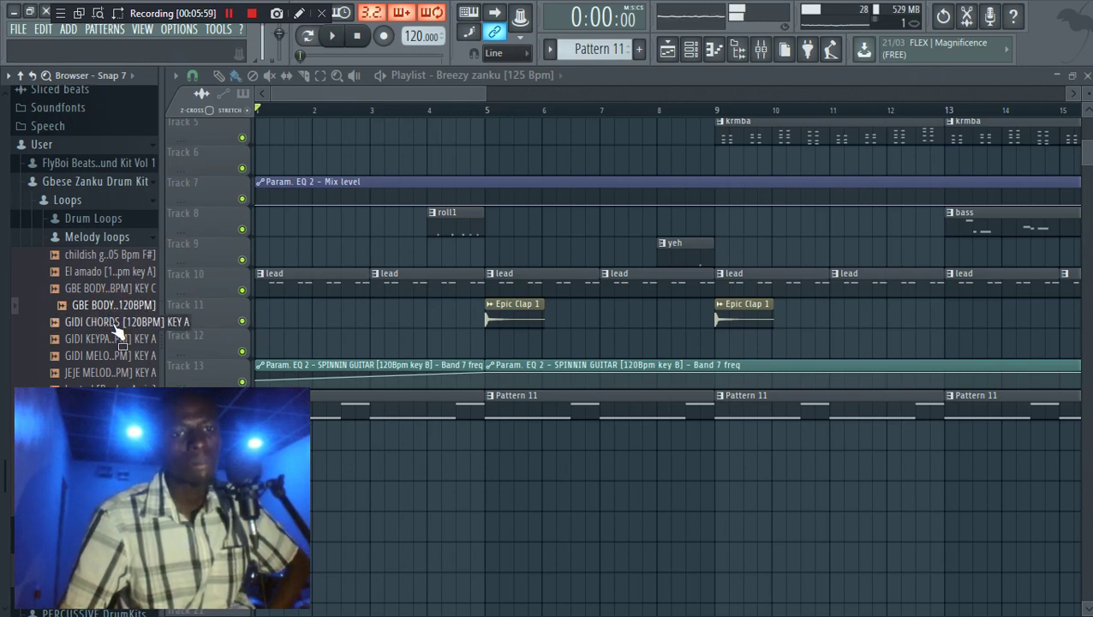
Step: Preview GIDI CHORDS, GIDI KEYPAD RISER, GIDI MELODIES, JEJE MELODIES and the following melody loop
{"action": "left_click", "coordinate": [115, 324]}
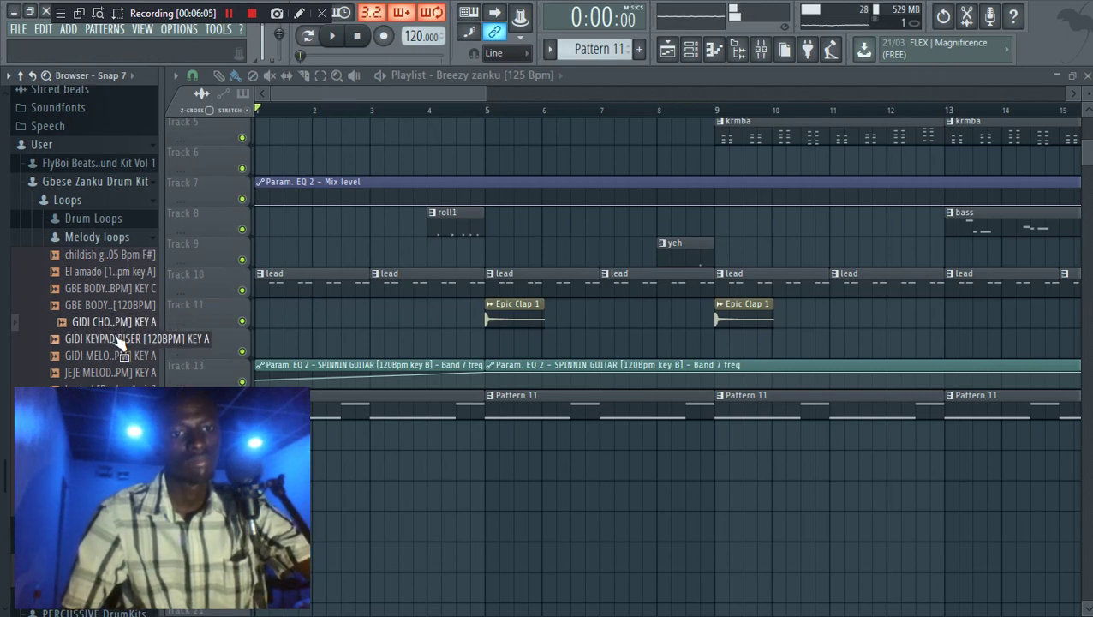
{"action": "left_click", "coordinate": [120, 340]}
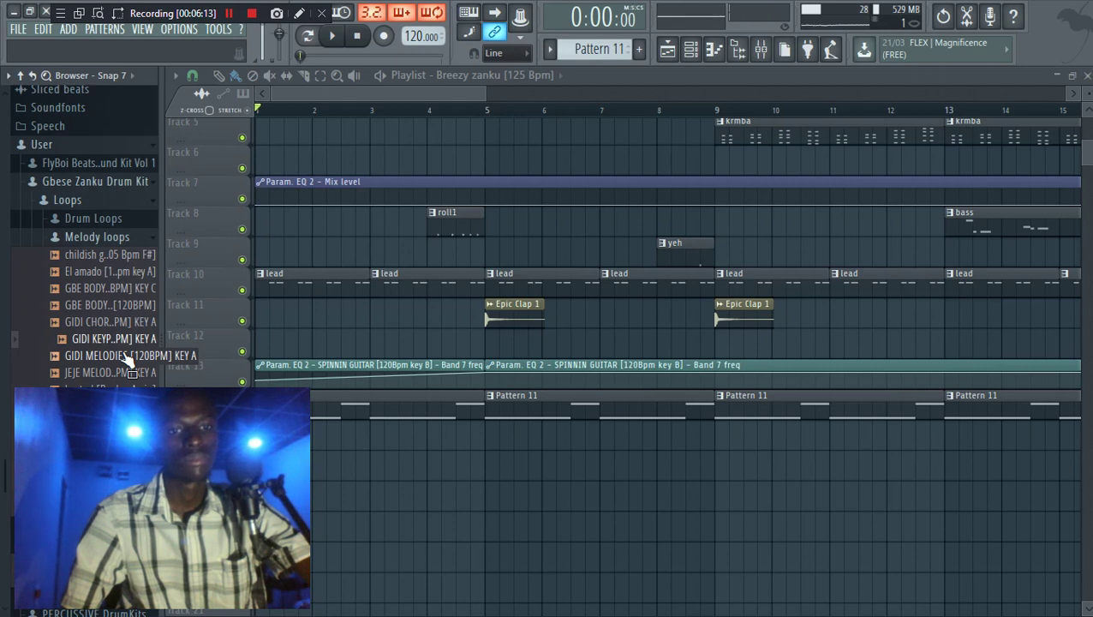
{"action": "left_click", "coordinate": [127, 357]}
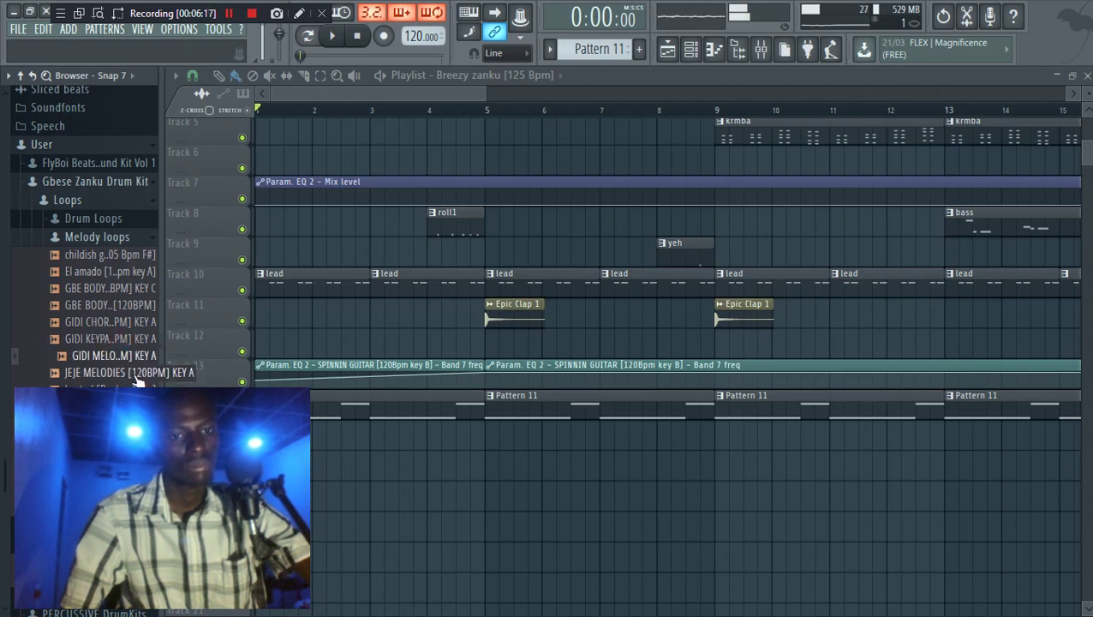
{"action": "left_click", "coordinate": [135, 374]}
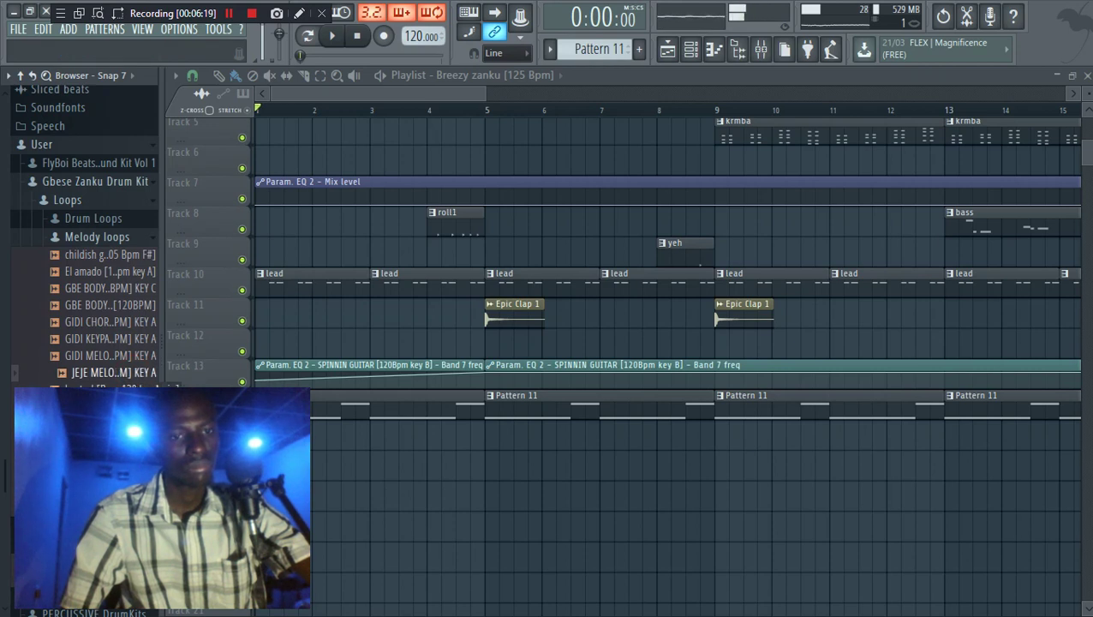
{"action": "left_click", "coordinate": [112, 389]}
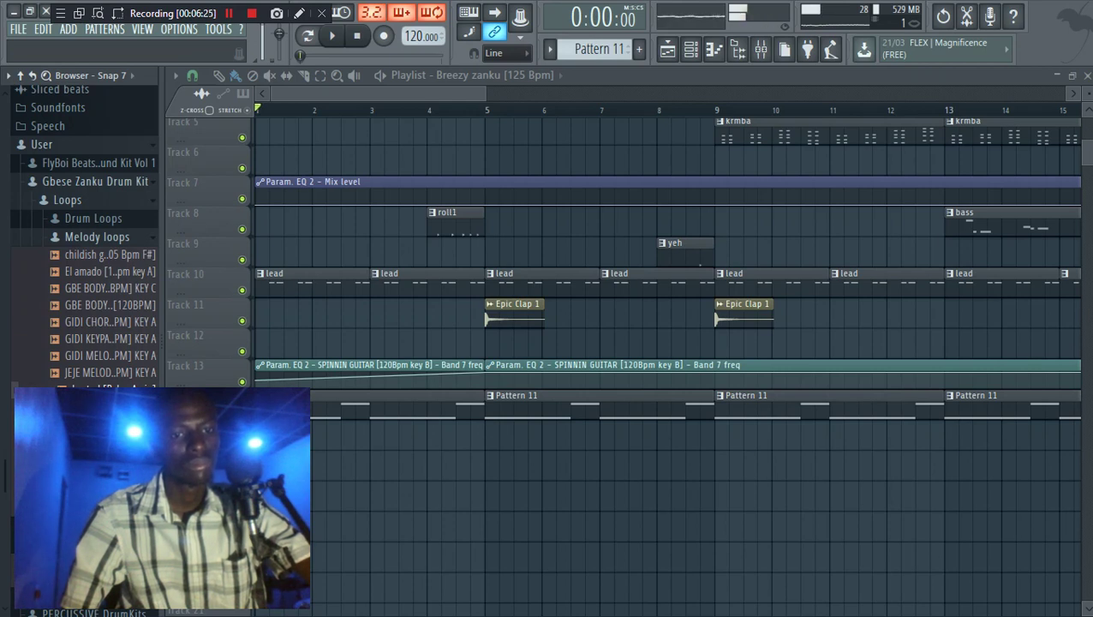
Step: Step down to preview the luca and one string comp melody loops
{"action": "key", "text": "Down"}
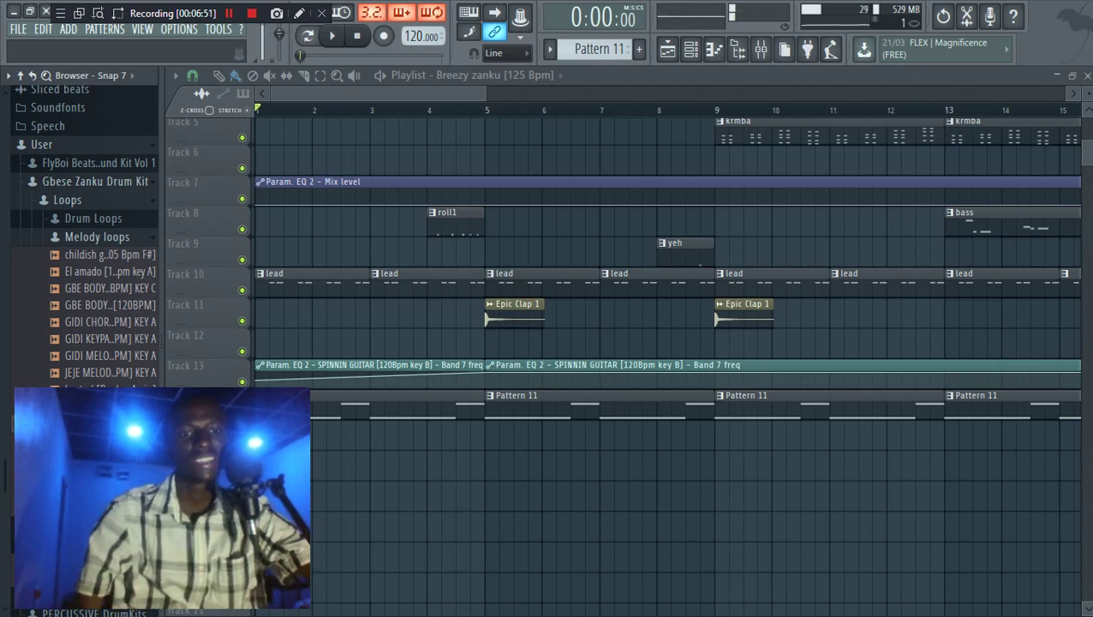
{"action": "key", "text": "Down"}
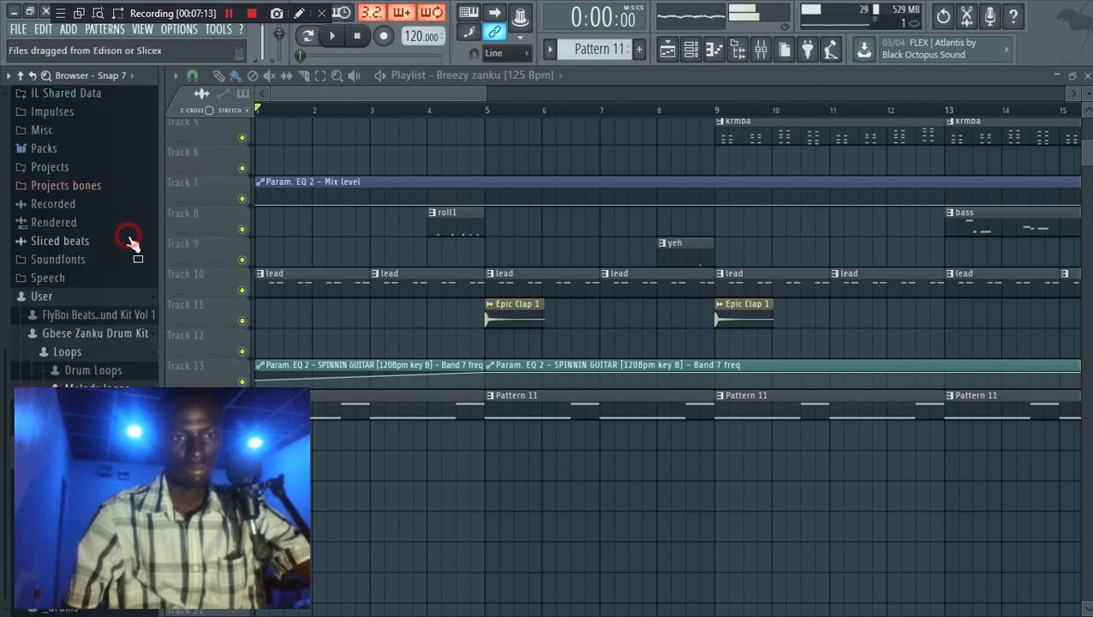
Step: Scroll the browser to bring the kit's One shot folder into view
{"action": "scroll", "coordinate": [128, 239], "scroll_direction": "up", "scroll_amount": 4}
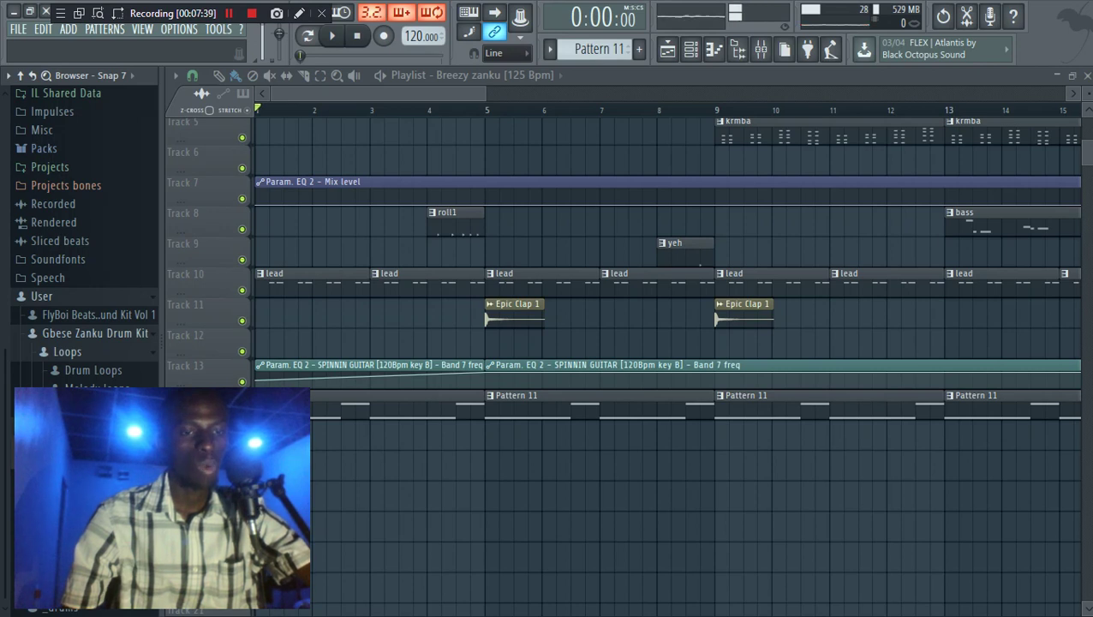
{"action": "scroll", "coordinate": [81, 372], "scroll_direction": "down", "scroll_amount": 2}
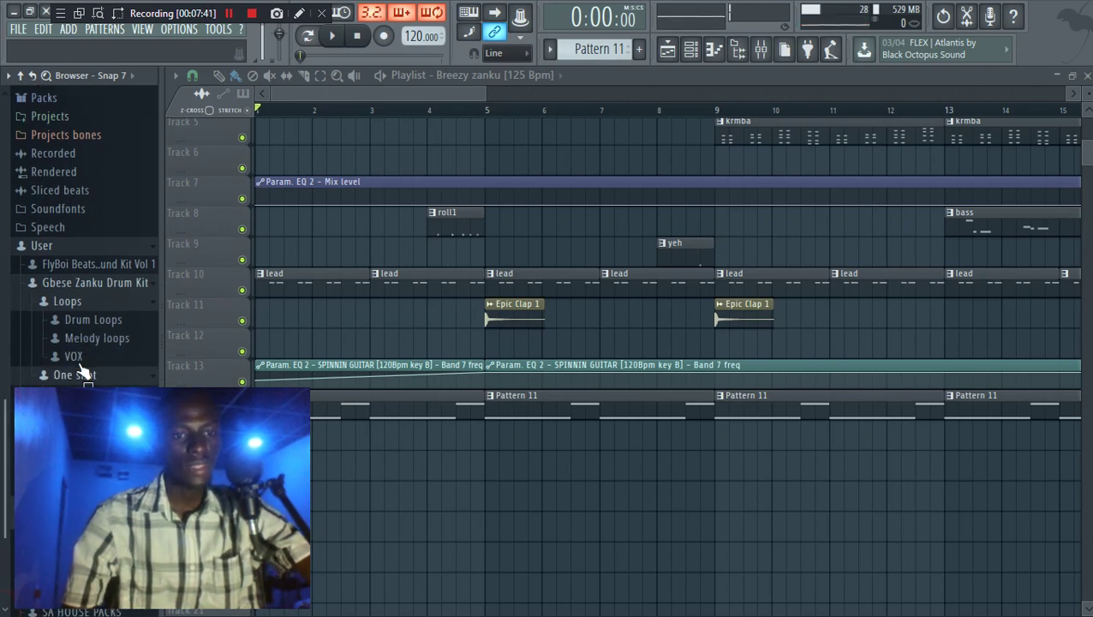
Step: Expand the One shot folder, preview the ALARM RISER, and scroll through the fx samples
{"action": "left_click", "coordinate": [74, 374]}
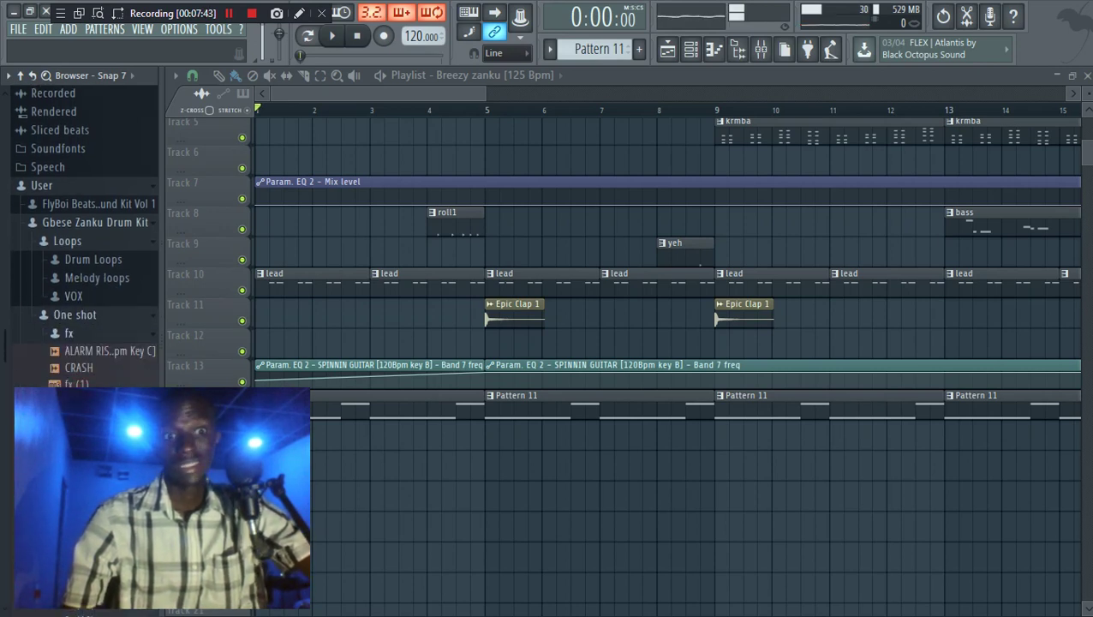
{"action": "left_click", "coordinate": [112, 351]}
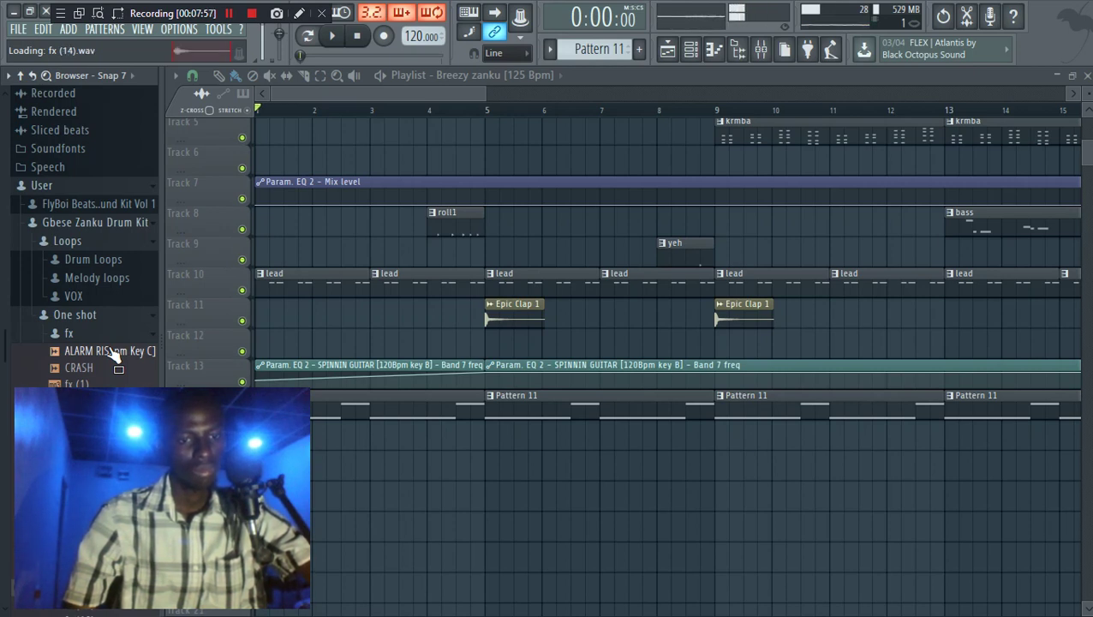
{"action": "scroll", "coordinate": [109, 351], "scroll_direction": "down", "scroll_amount": 3}
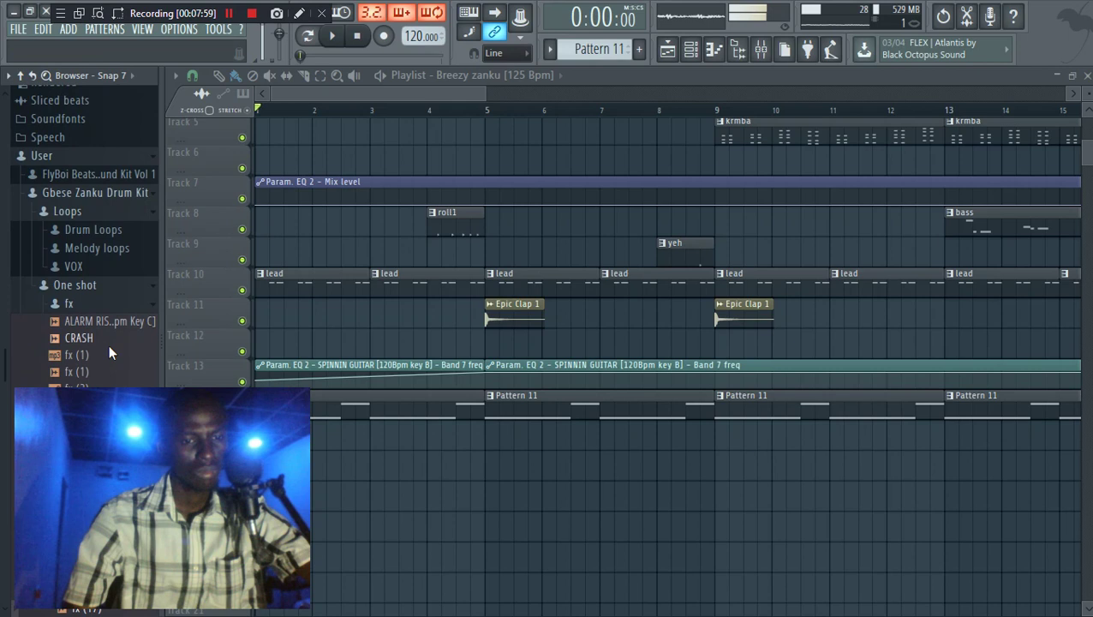
{"action": "scroll", "coordinate": [109, 344], "scroll_direction": "down", "scroll_amount": 4}
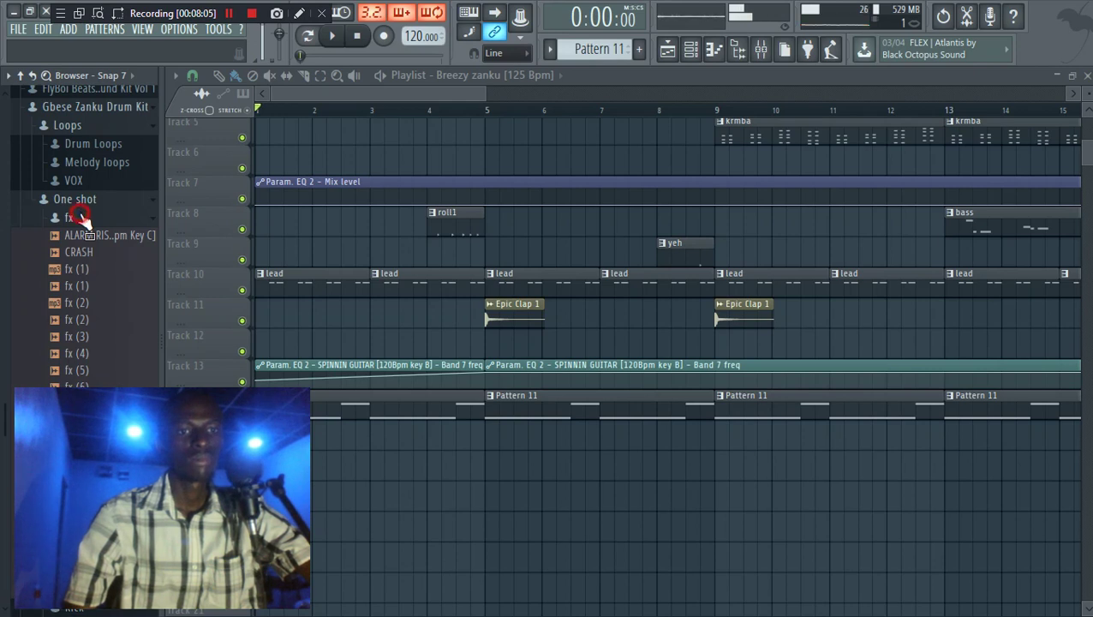
Step: Collapse fx, open Kick, and preview kicks (1), (3), (9), (11), (7), (4), ending on kick (1)
{"action": "left_click", "coordinate": [82, 219]}
{"action": "left_click", "coordinate": [87, 353]}
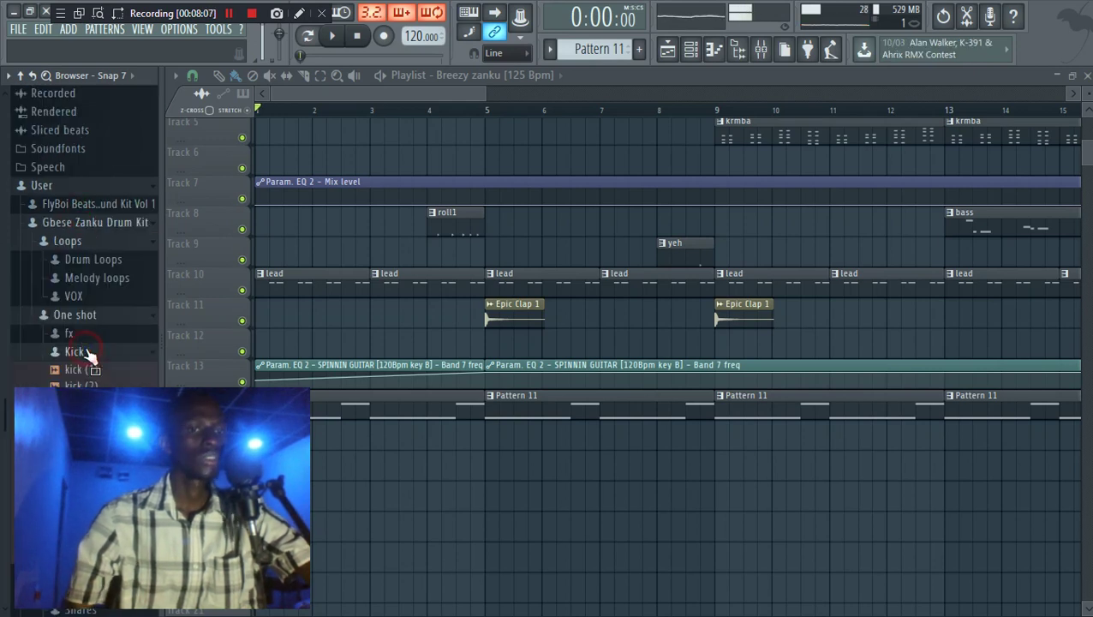
{"action": "left_click", "coordinate": [91, 370]}
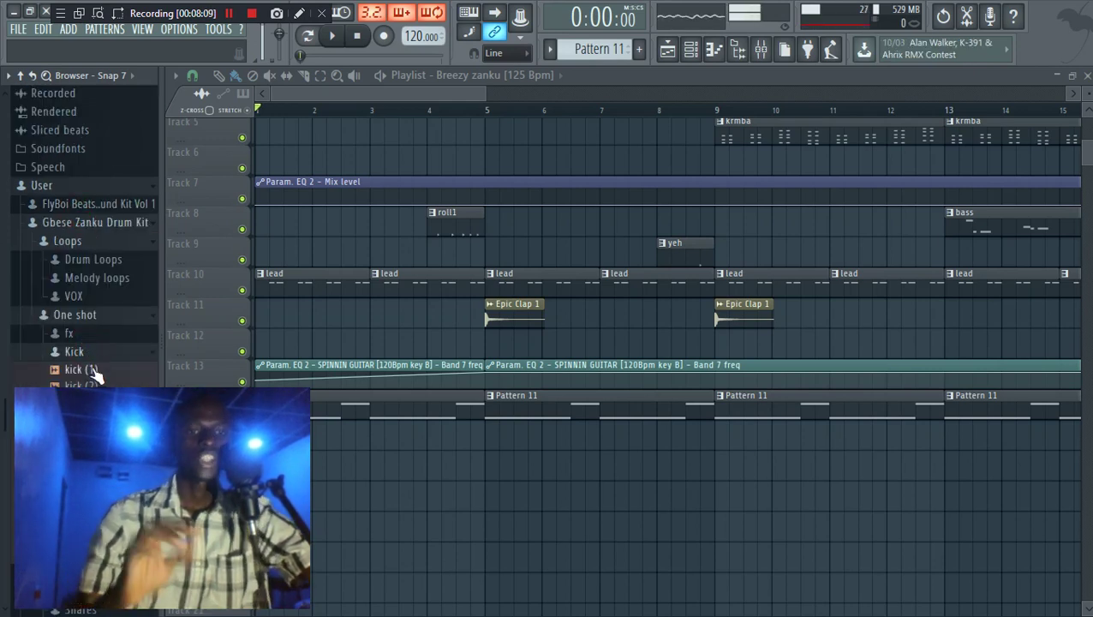
{"action": "key", "text": "Down"}
{"action": "key", "text": "Down"}
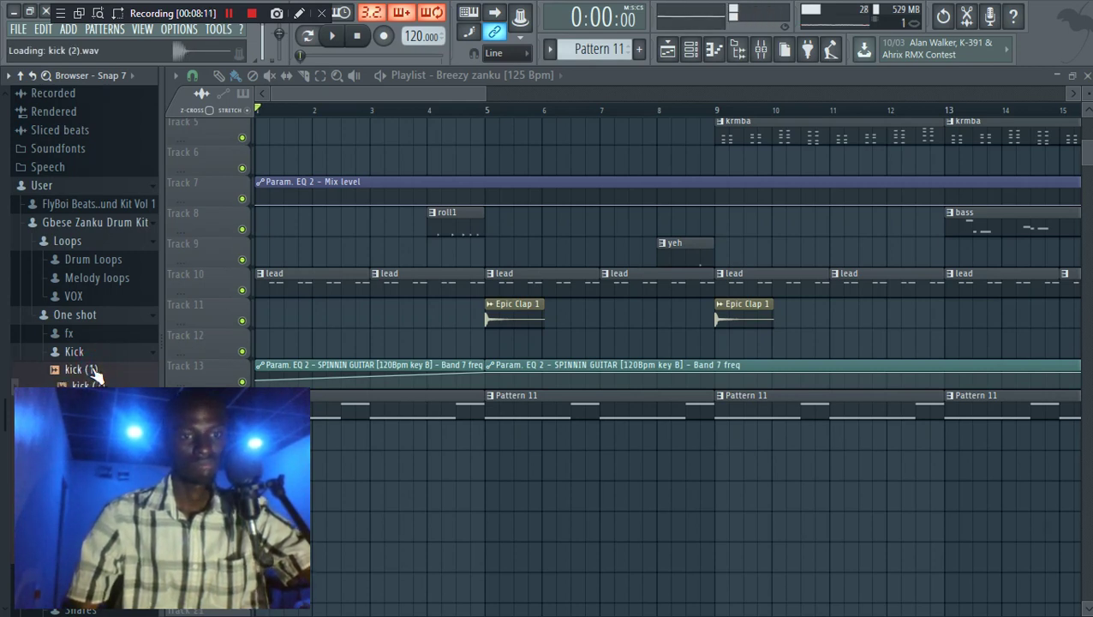
{"action": "key", "text": "Down"}
{"action": "key", "text": "Down"}
{"action": "key", "text": "Down"}
{"action": "key", "text": "Down"}
{"action": "key", "text": "Down"}
{"action": "key", "text": "Down"}
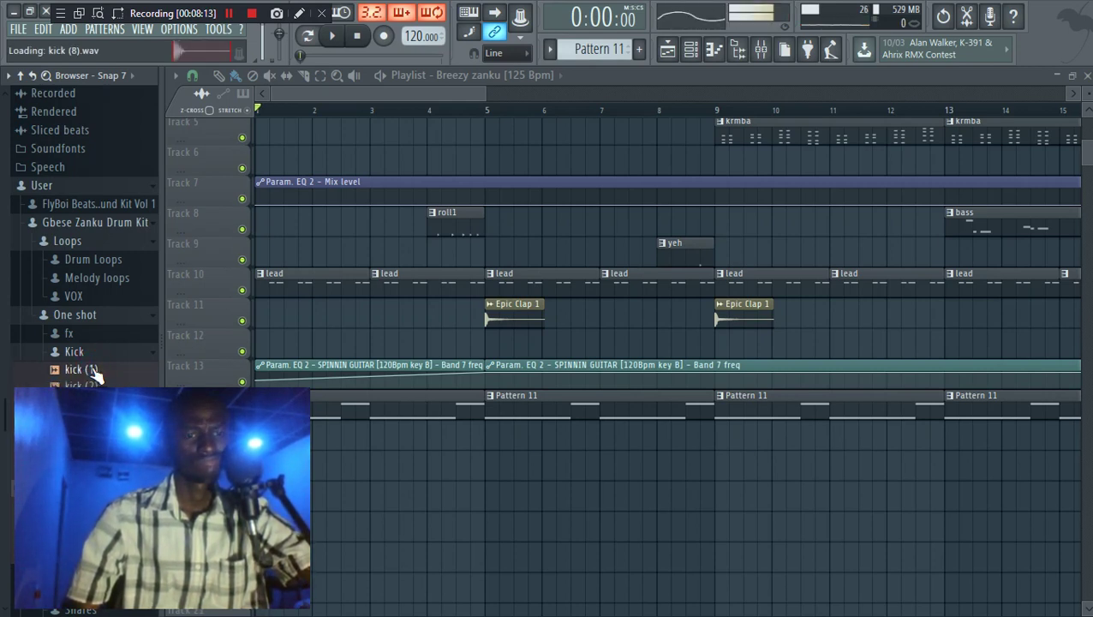
{"action": "key", "text": "Down"}
{"action": "key", "text": "Down"}
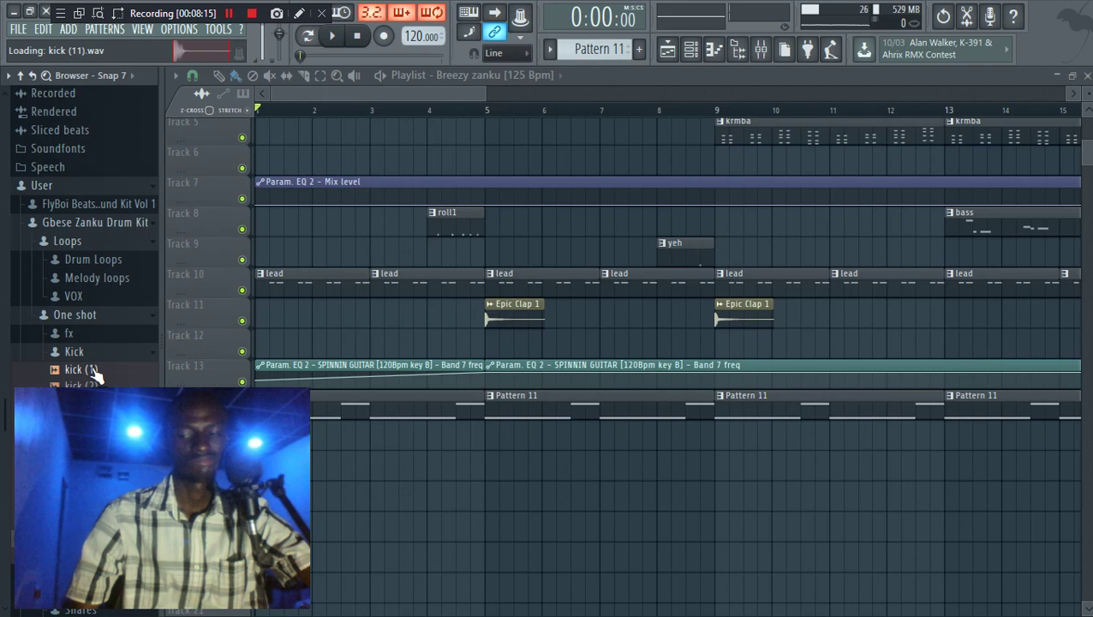
{"action": "key", "text": "Up"}
{"action": "key", "text": "Up"}
{"action": "key", "text": "Up"}
{"action": "key", "text": "Up"}
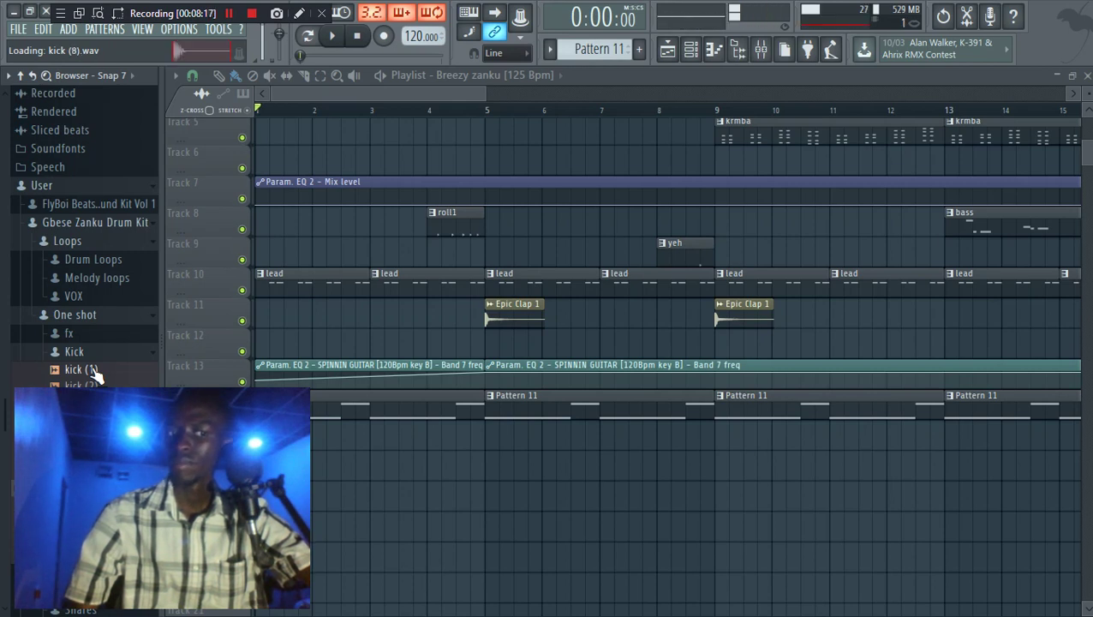
{"action": "key", "text": "Up"}
{"action": "key", "text": "Up"}
{"action": "key", "text": "Up"}
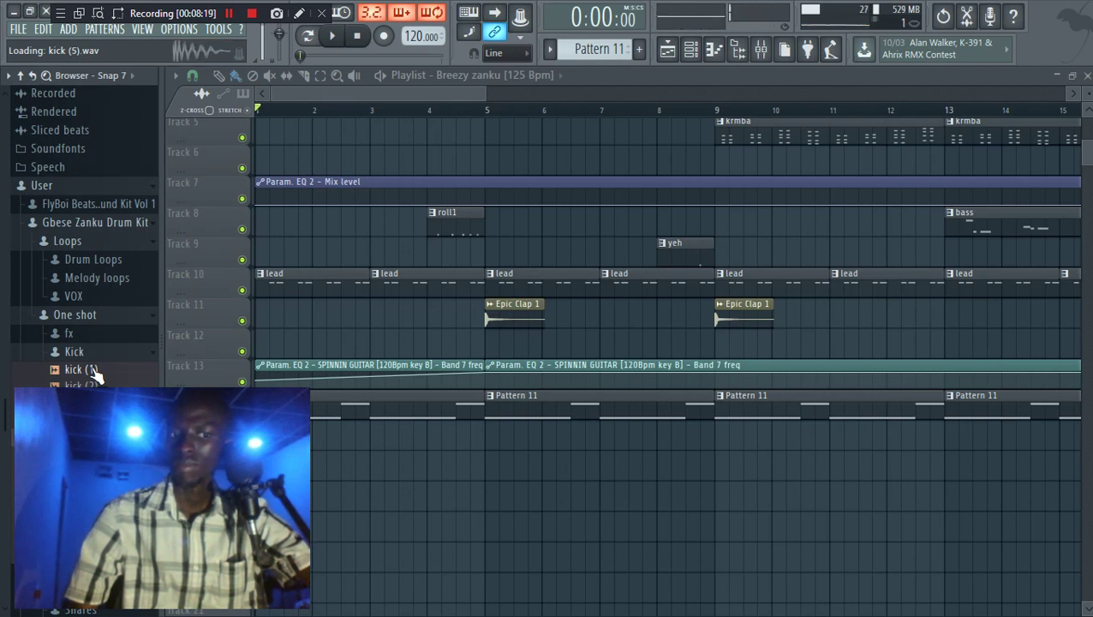
{"action": "key", "text": "Up"}
{"action": "key", "text": "Up"}
{"action": "key", "text": "Up"}
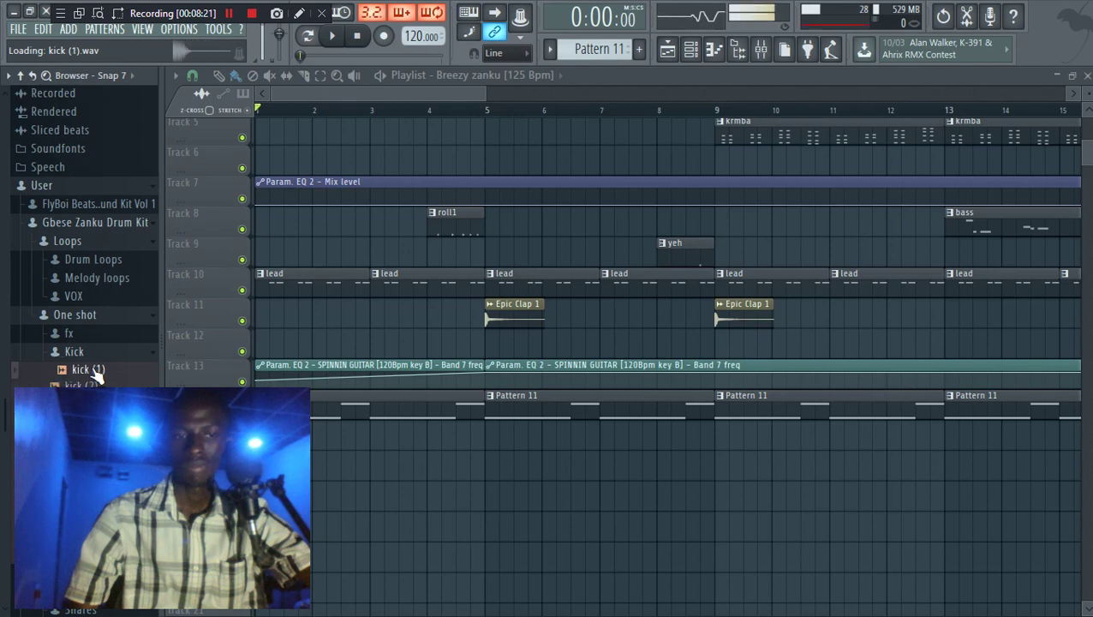
Step: Collapse Kick, open Percussions, and preview CONGA (C) and the following xiq percs samples
{"action": "left_click", "coordinate": [99, 352]}
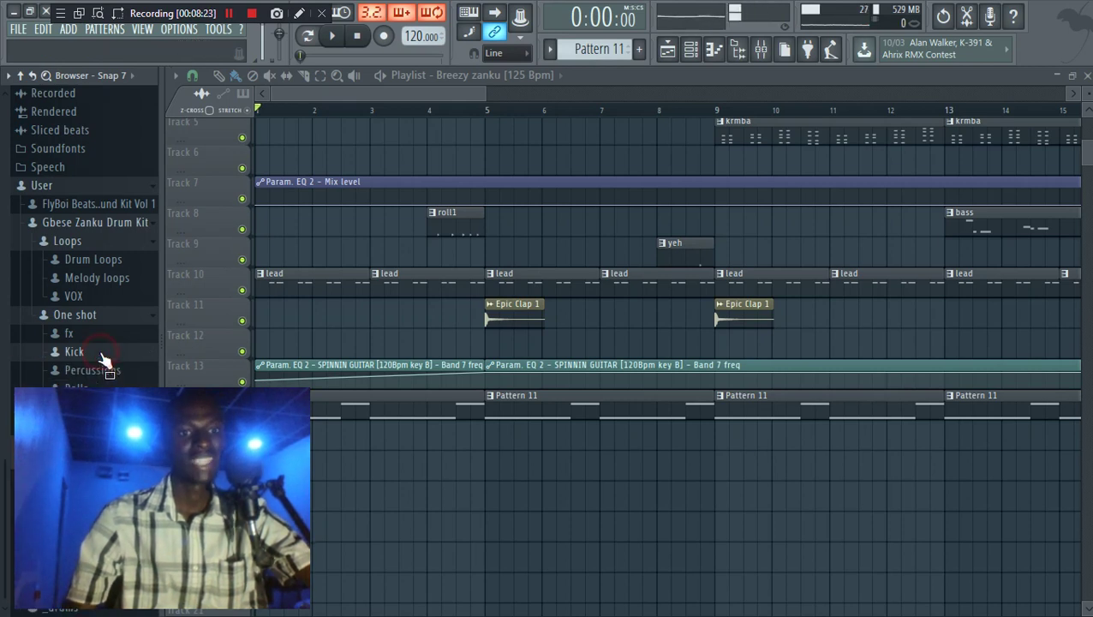
{"action": "left_click", "coordinate": [88, 373]}
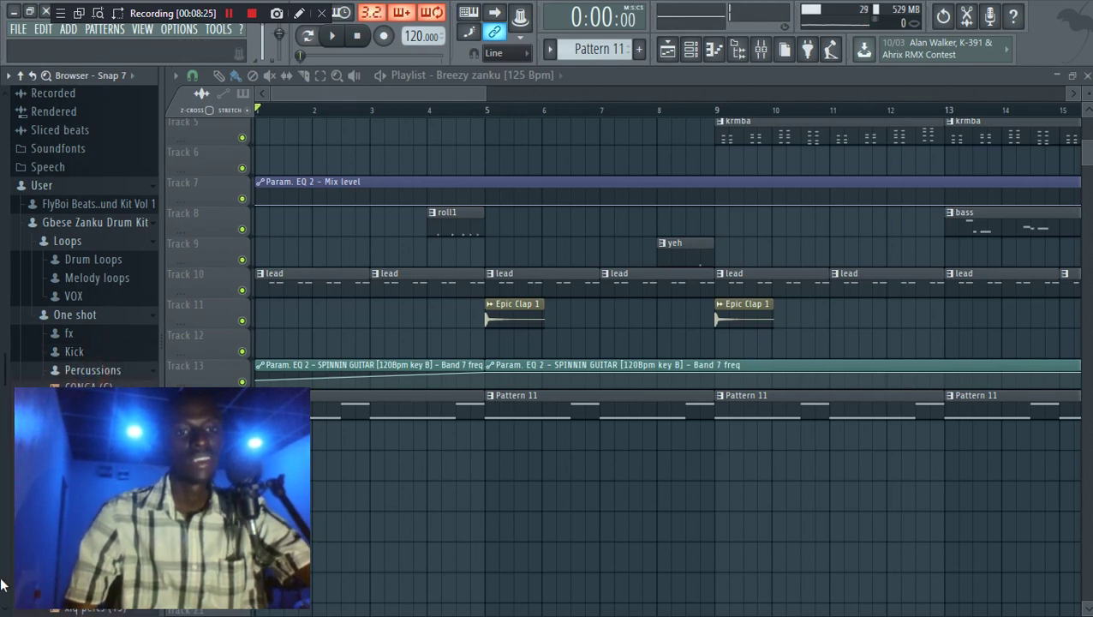
{"action": "scroll", "coordinate": [51, 359], "scroll_direction": "down", "scroll_amount": 4}
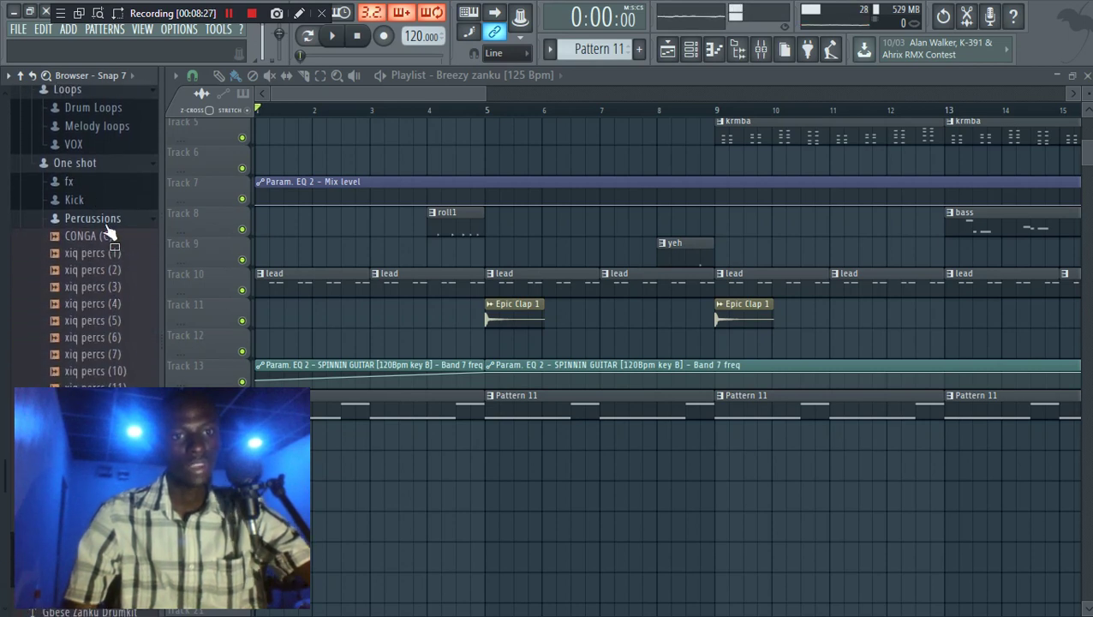
{"action": "left_click", "coordinate": [107, 238]}
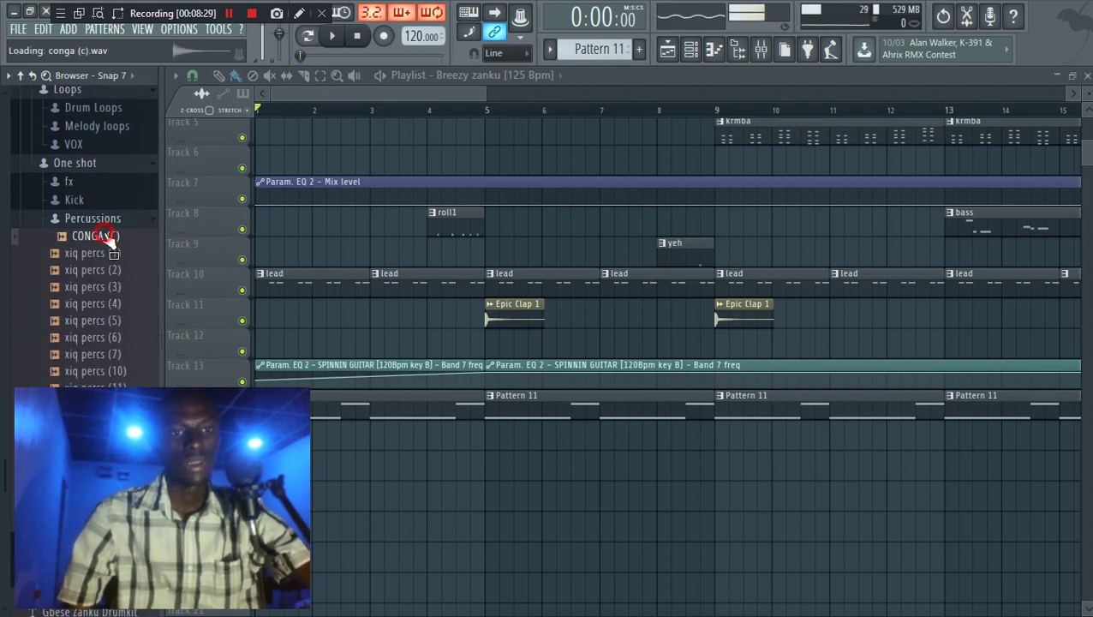
{"action": "key", "text": "Down"}
{"action": "key", "text": "Down"}
{"action": "key", "text": "Down"}
{"action": "key", "text": "Down"}
{"action": "key", "text": "Down"}
{"action": "key", "text": "Down"}
{"action": "key", "text": "Down"}
{"action": "key", "text": "Down"}
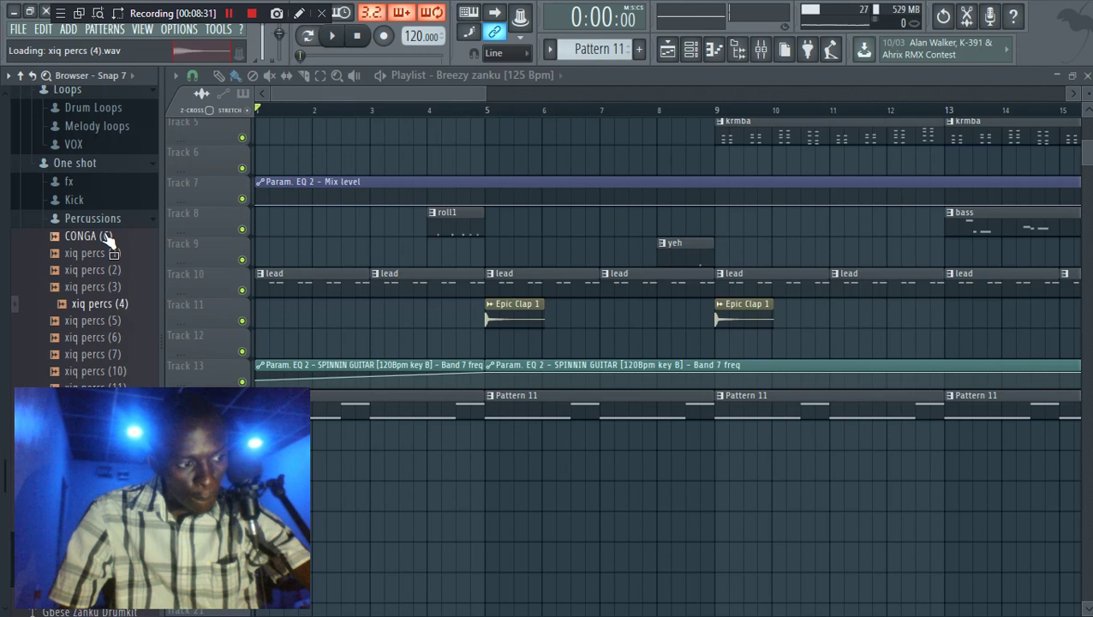
{"action": "key", "text": "Down"}
{"action": "key", "text": "Down"}
{"action": "key", "text": "Down"}
{"action": "key", "text": "Down"}
{"action": "key", "text": "Down"}
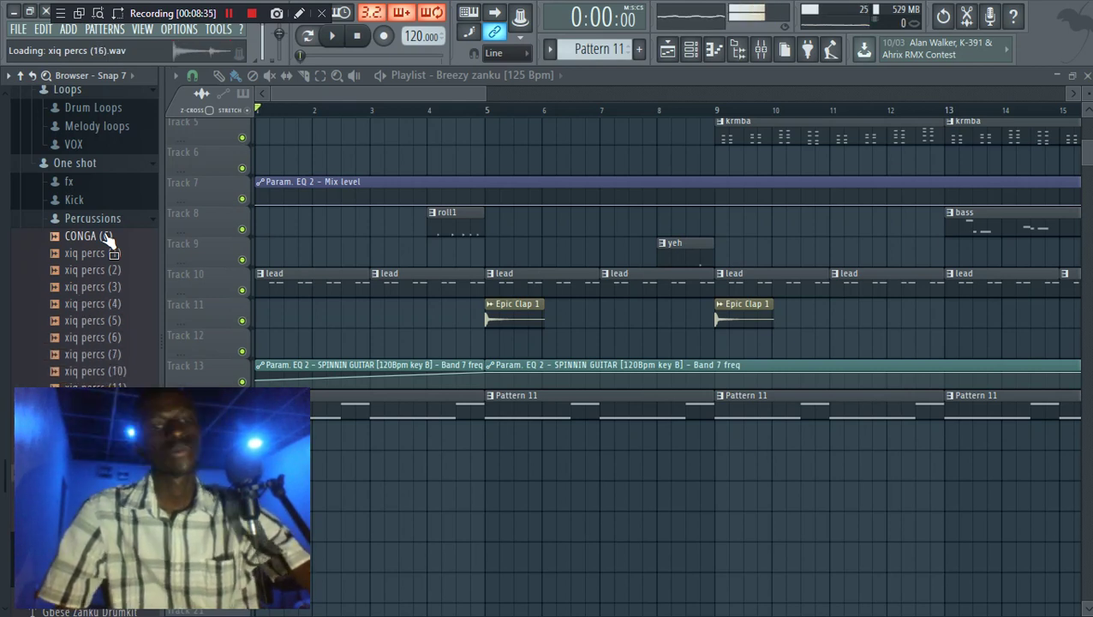
{"action": "key", "text": "Down"}
{"action": "key", "text": "Down"}
{"action": "key", "text": "Down"}
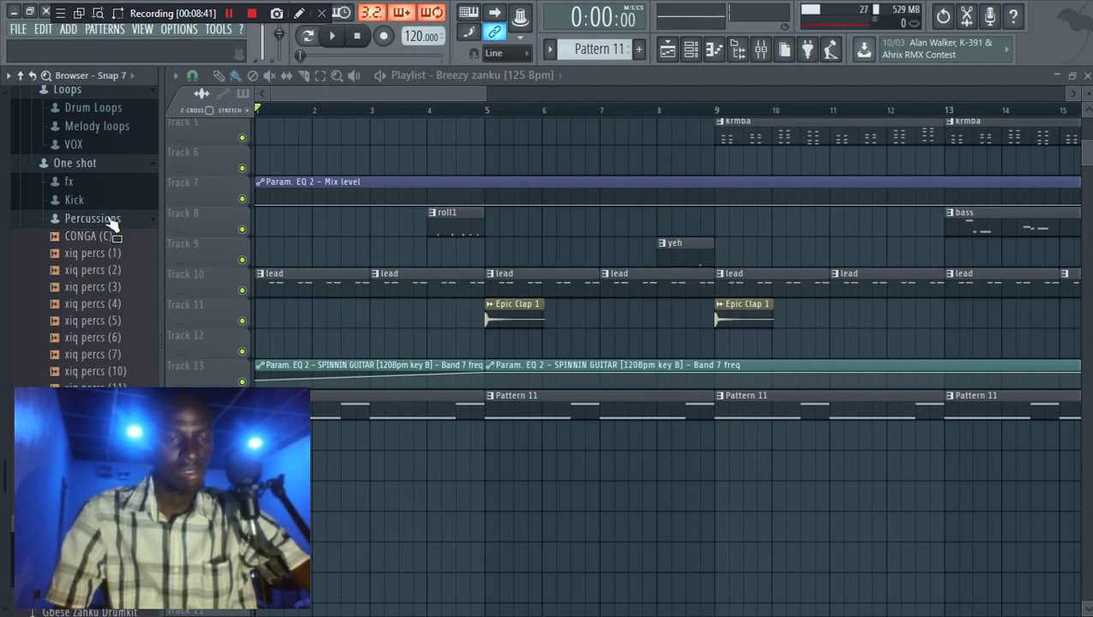
Step: Expand the snare folder and preview snare 4, the next snare, two rims and stick (2)
{"action": "scroll", "coordinate": [116, 257], "scroll_direction": "up", "scroll_amount": 3}
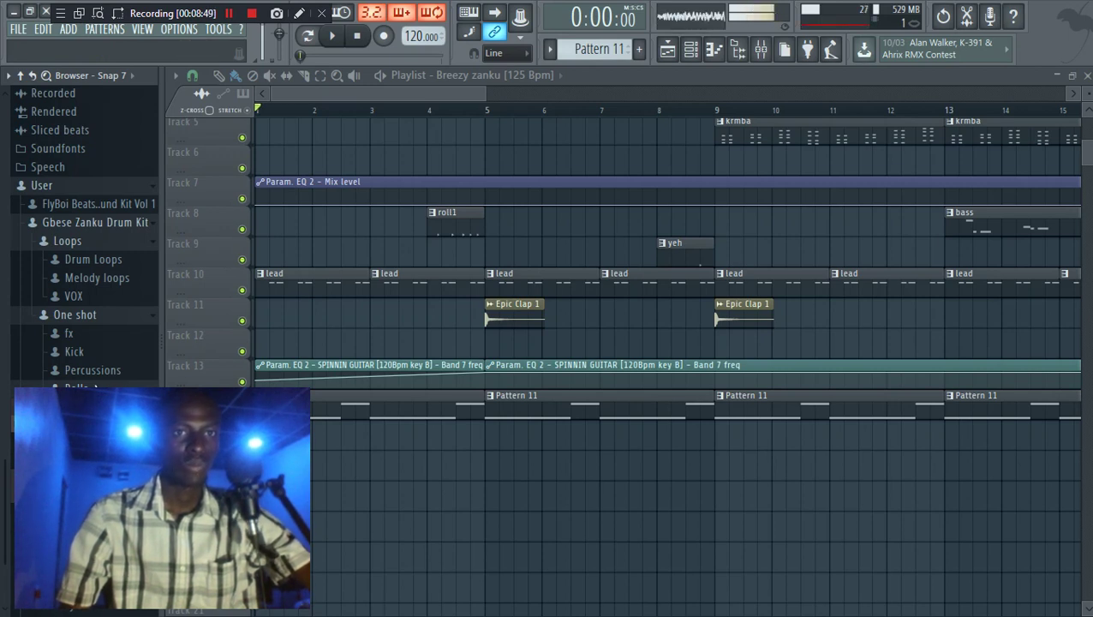
{"action": "left_click", "coordinate": [95, 386]}
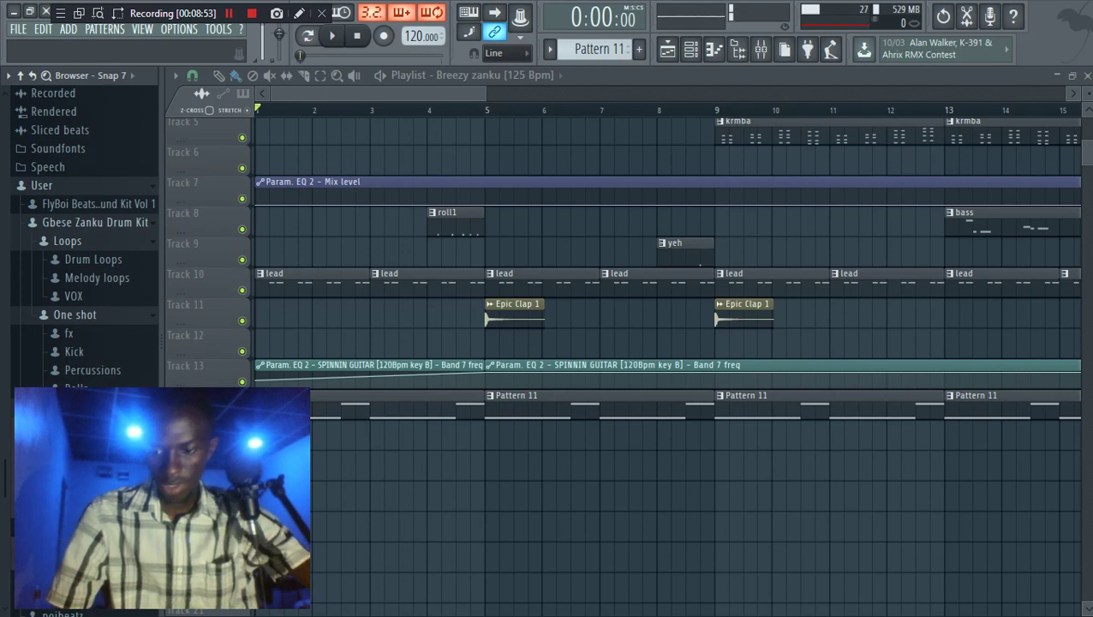
{"action": "key", "text": "Down"}
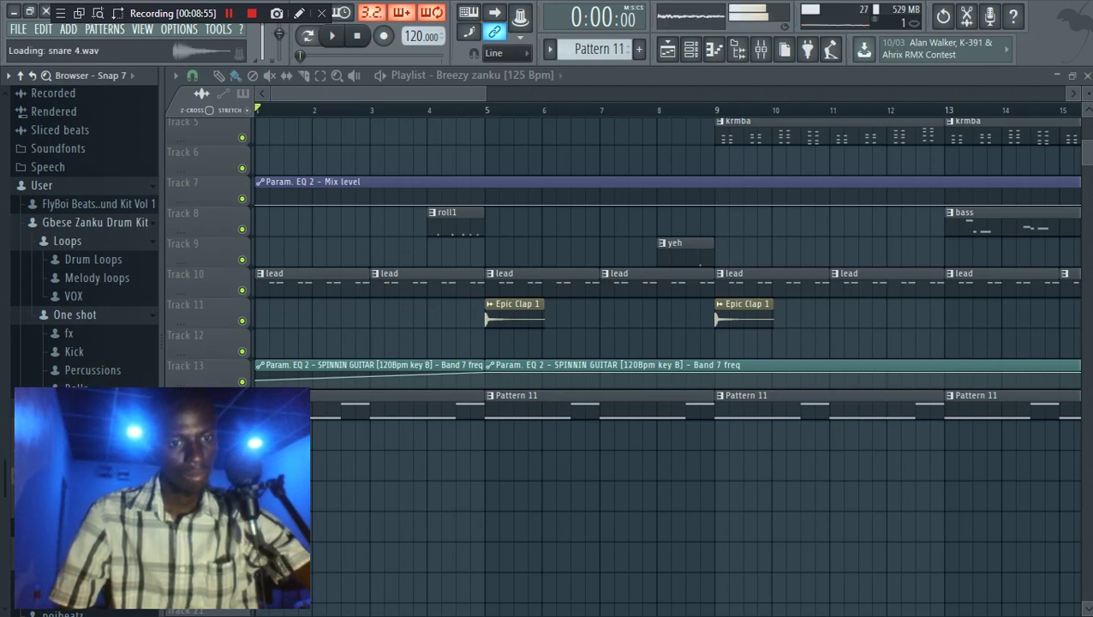
{"action": "key", "text": "Down"}
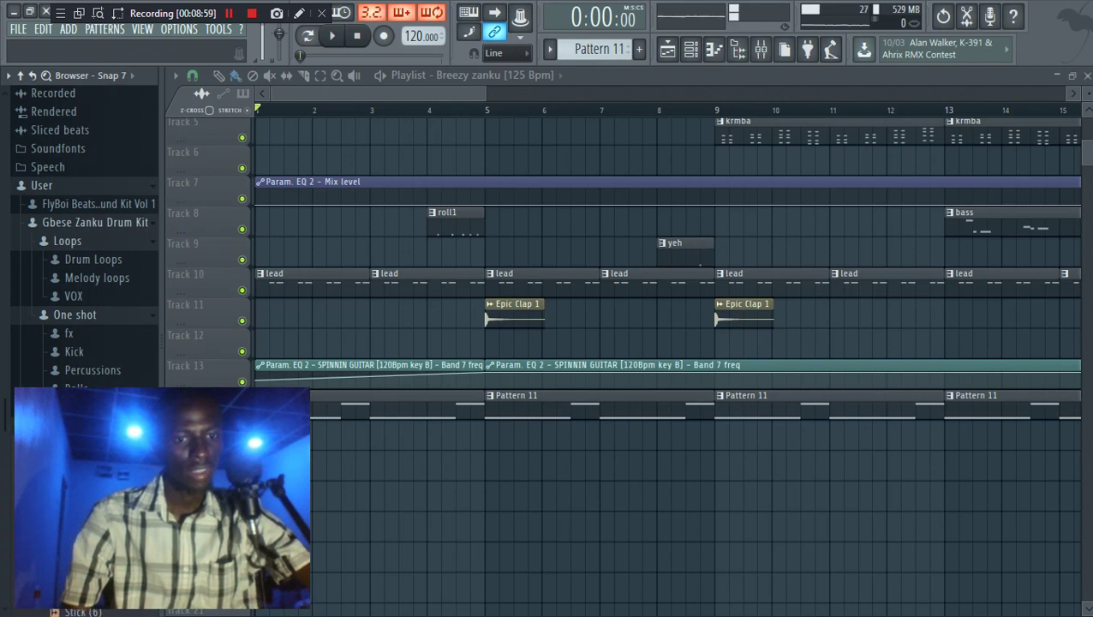
{"action": "key", "text": "Down"}
{"action": "key", "text": "Down"}
{"action": "key", "text": "Down"}
{"action": "key", "text": "Down"}
{"action": "key", "text": "Down"}
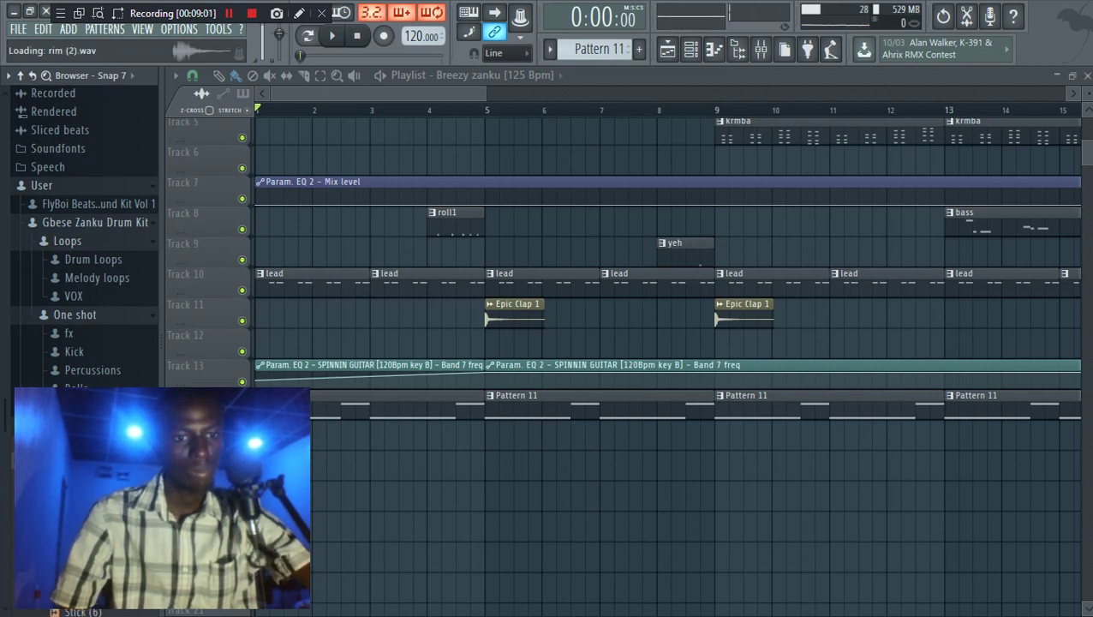
{"action": "key", "text": "Down"}
{"action": "key", "text": "Down"}
{"action": "key", "text": "Down"}
{"action": "key", "text": "Down"}
{"action": "key", "text": "Down"}
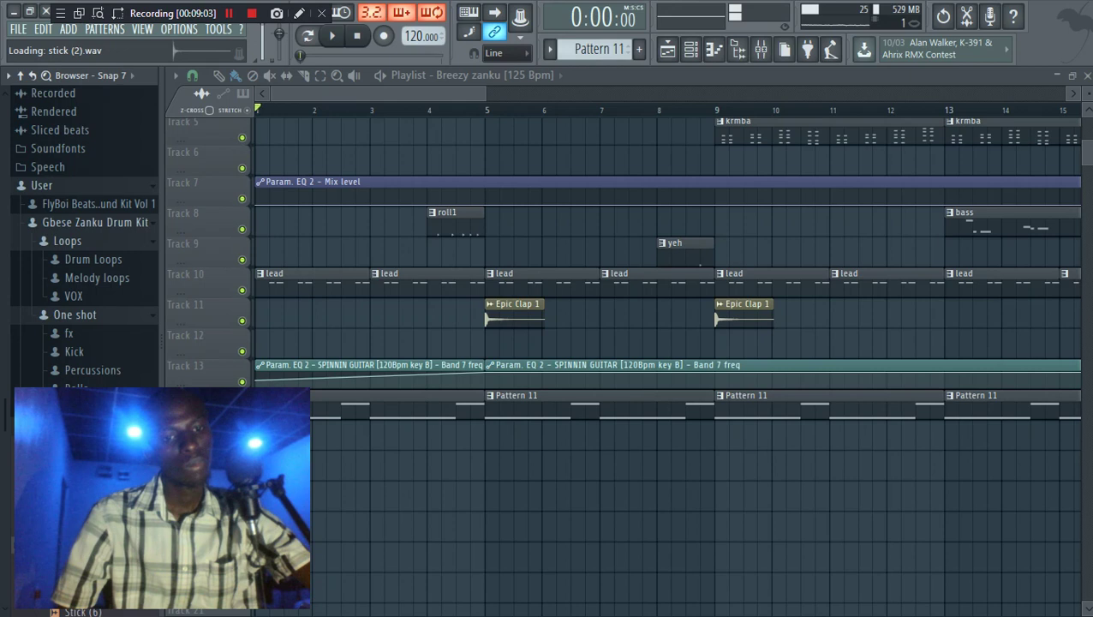
{"action": "key", "text": "Down"}
{"action": "key", "text": "Down"}
{"action": "key", "text": "Down"}
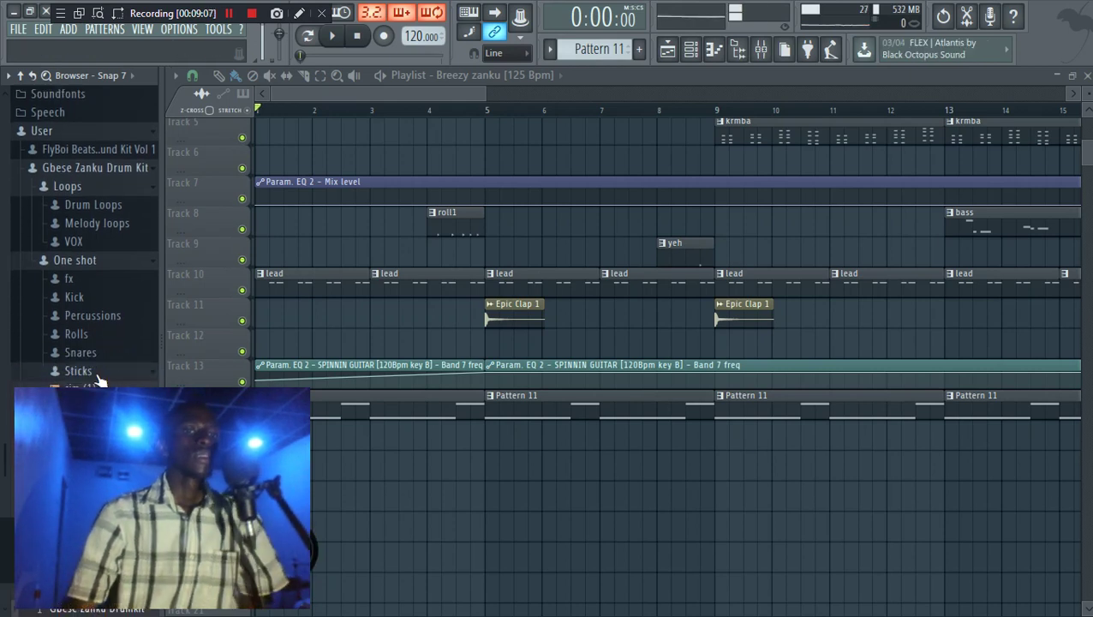
Step: Collapse the One shot folder and scroll the browser back up to its top-level folders
{"action": "scroll", "coordinate": [99, 375], "scroll_direction": "up", "scroll_amount": 3}
{"action": "left_click", "coordinate": [96, 319]}
{"action": "scroll", "coordinate": [94, 338], "scroll_direction": "up", "scroll_amount": 6}
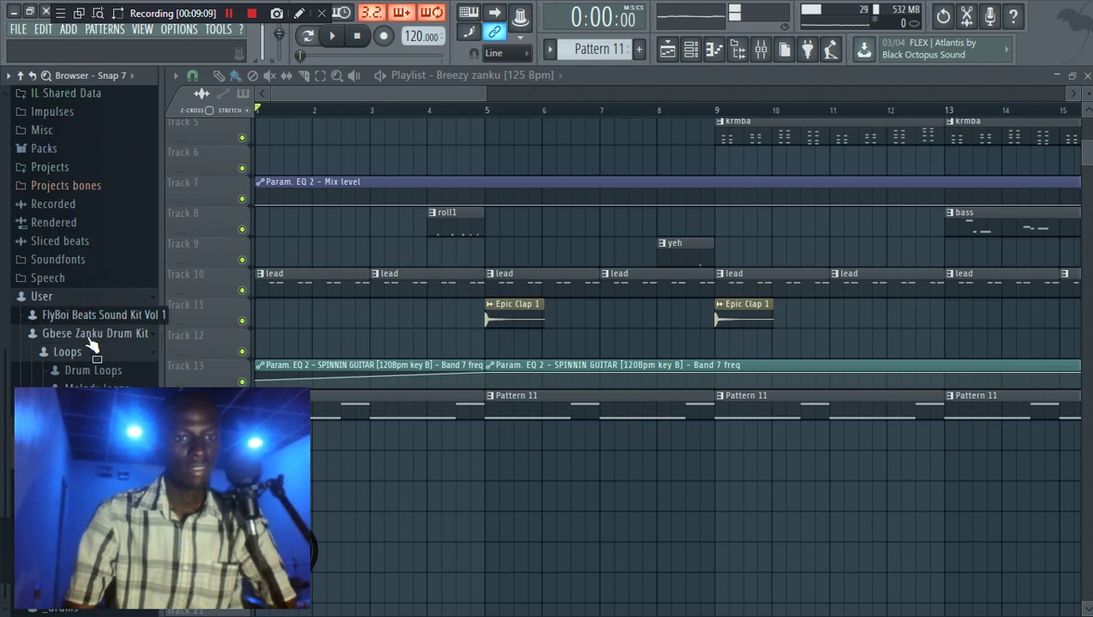
{"action": "scroll", "coordinate": [87, 358], "scroll_direction": "up", "scroll_amount": 3}
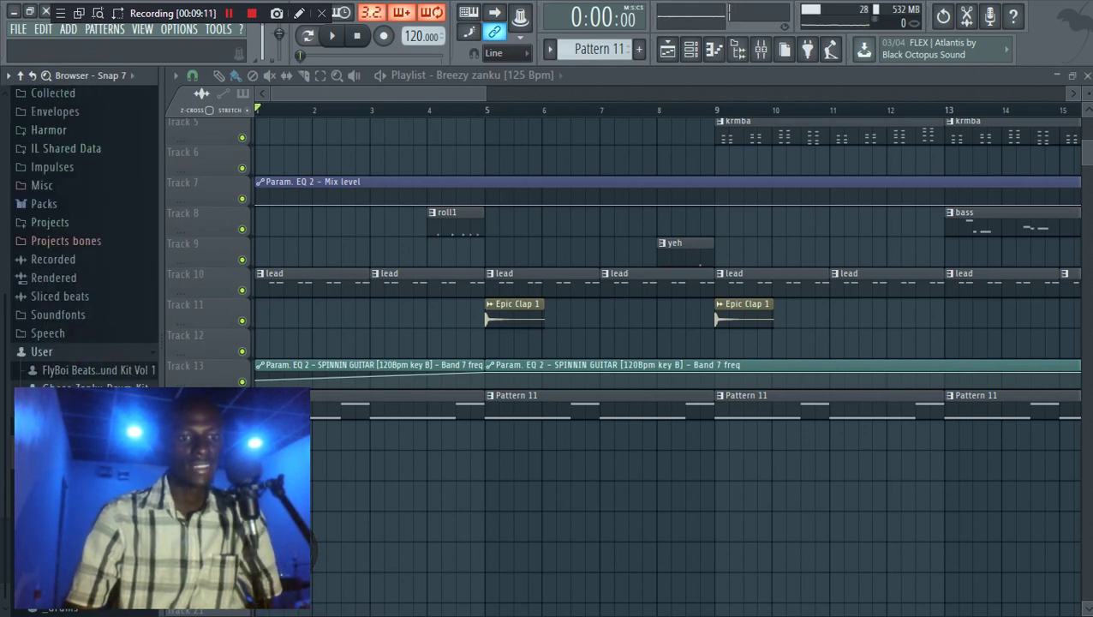
{"action": "scroll", "coordinate": [77, 377], "scroll_direction": "up", "scroll_amount": 4}
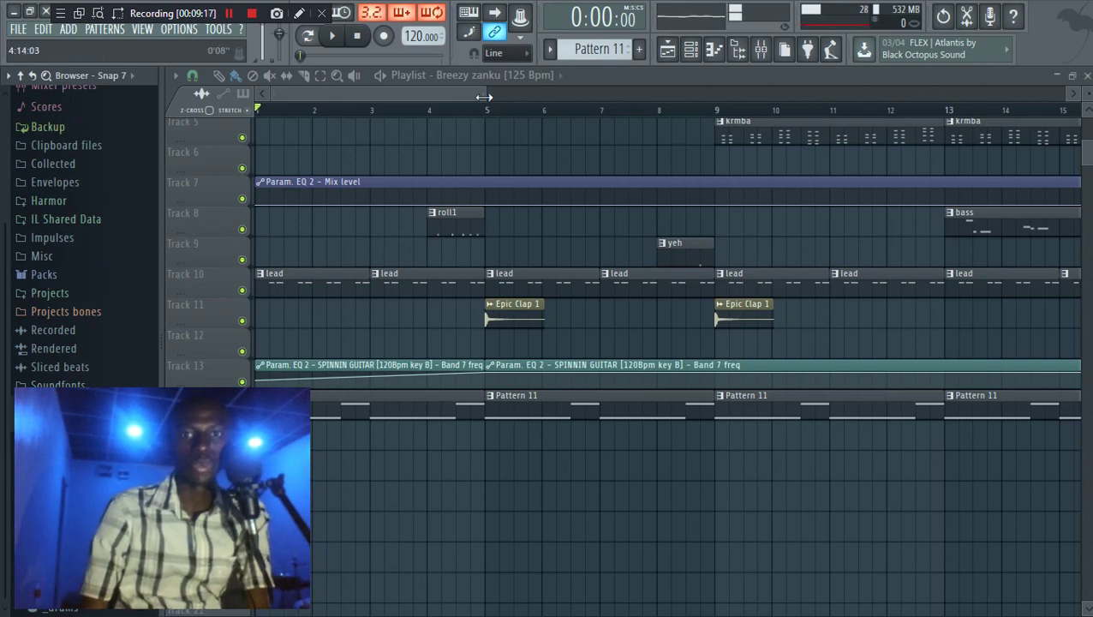
Step: Zoom the playlist out and scroll up so Track 1 through about bar 45 shows
{"action": "left_click_drag", "start_coordinate": [483, 100], "coordinate": [805, 94]}
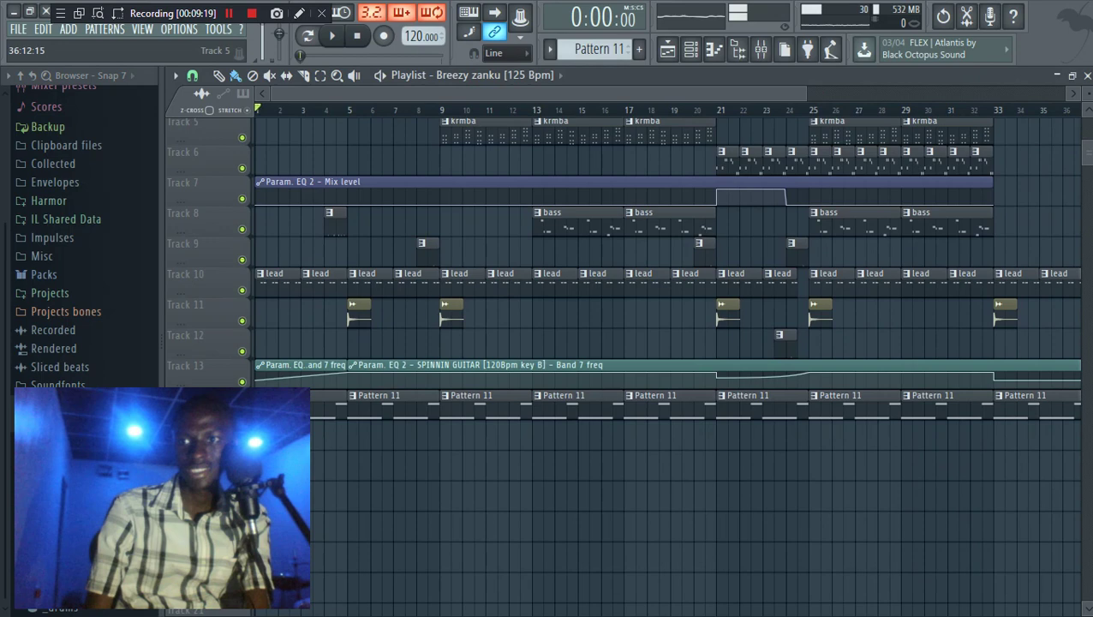
{"action": "scroll", "coordinate": [1084, 108], "scroll_direction": "up", "scroll_amount": 4}
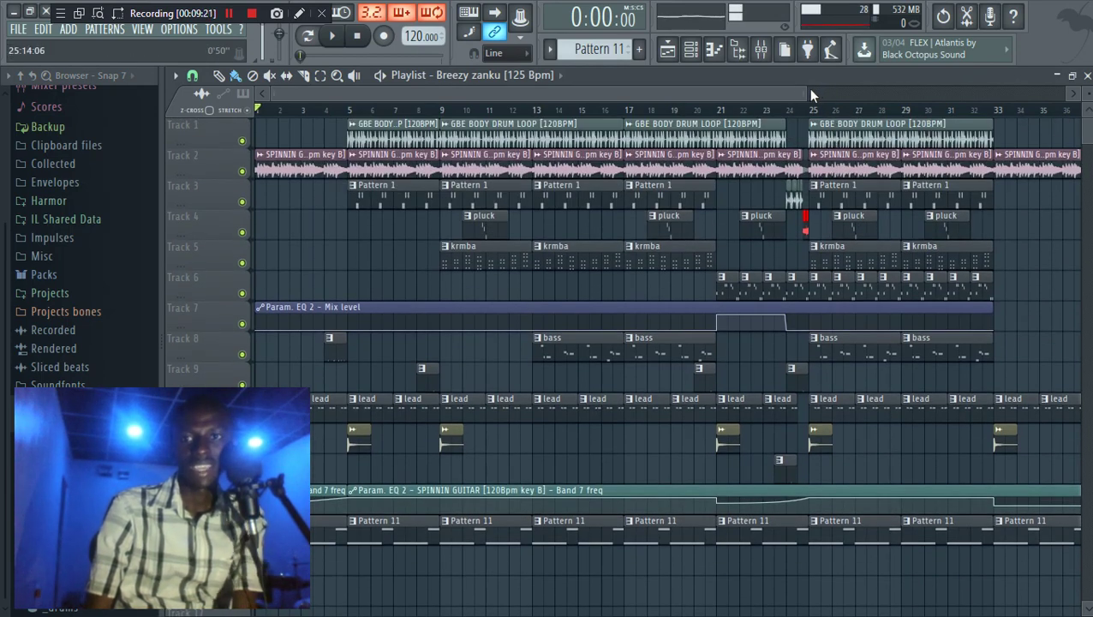
{"action": "left_click_drag", "start_coordinate": [808, 88], "coordinate": [939, 86]}
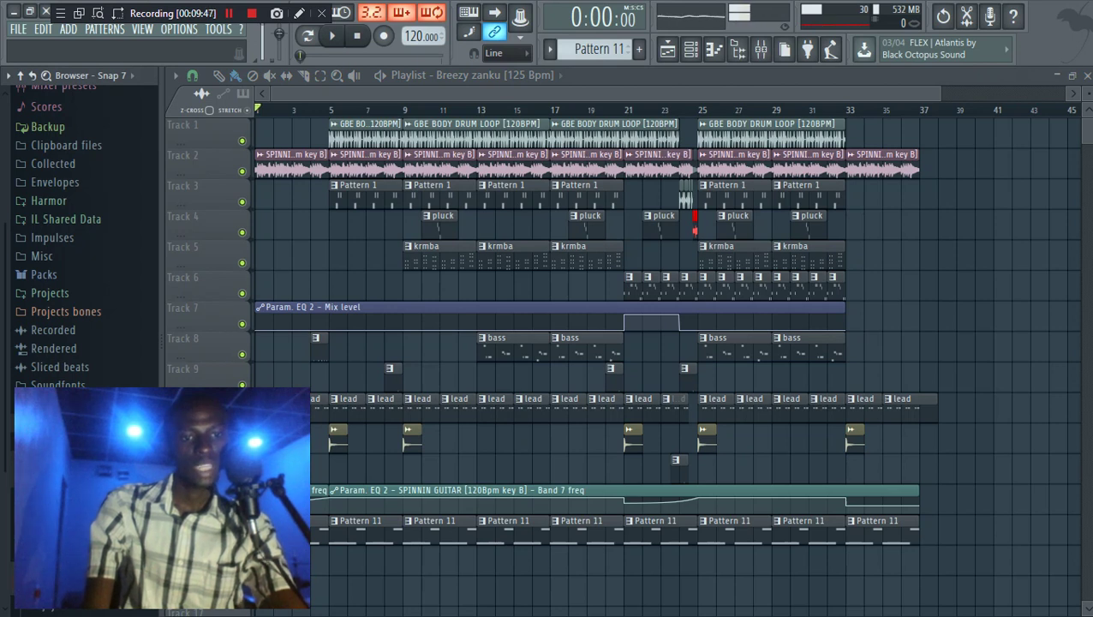
Step: Preview the gbe body drum loop, then collapse Drum Loops and expand the Melody loops folder
{"action": "scroll", "coordinate": [81, 240], "scroll_direction": "down", "scroll_amount": 3}
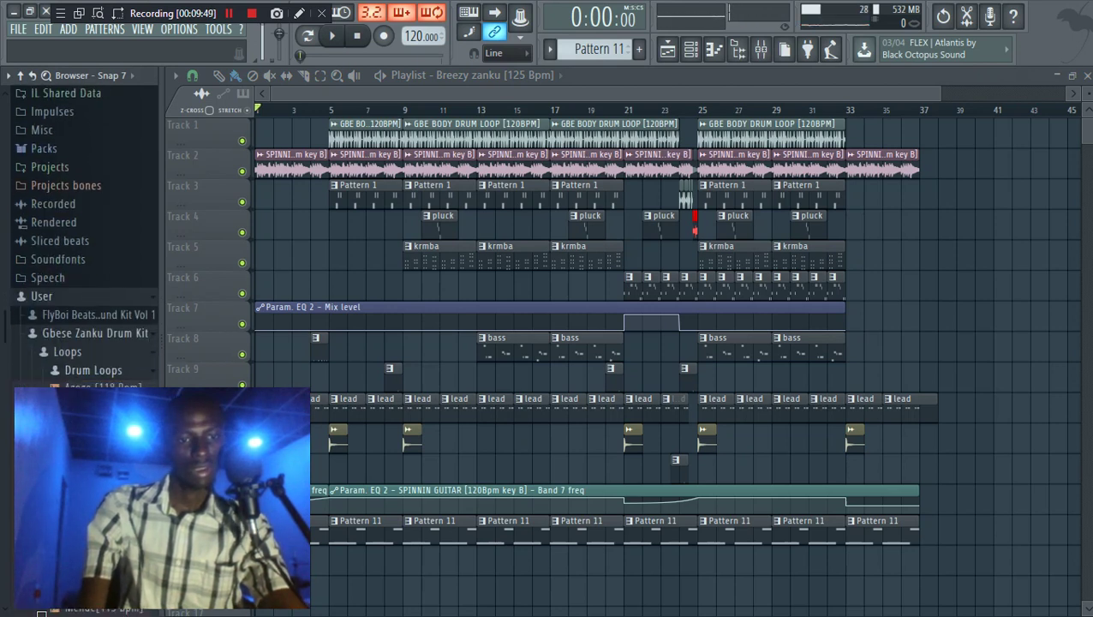
{"action": "key", "text": "Down"}
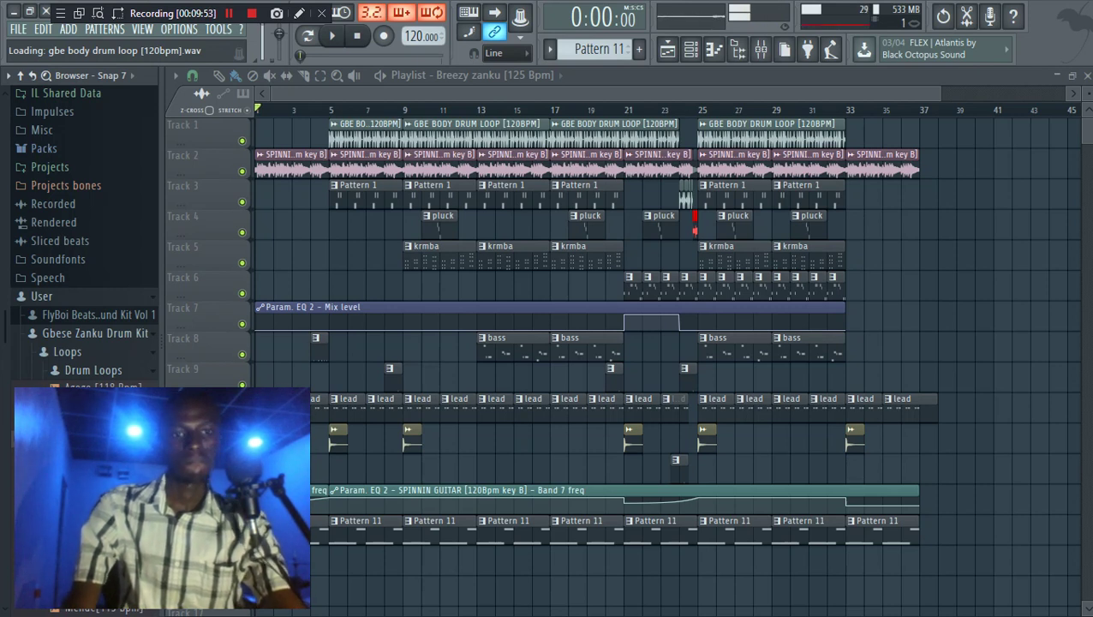
{"action": "left_click", "coordinate": [97, 371]}
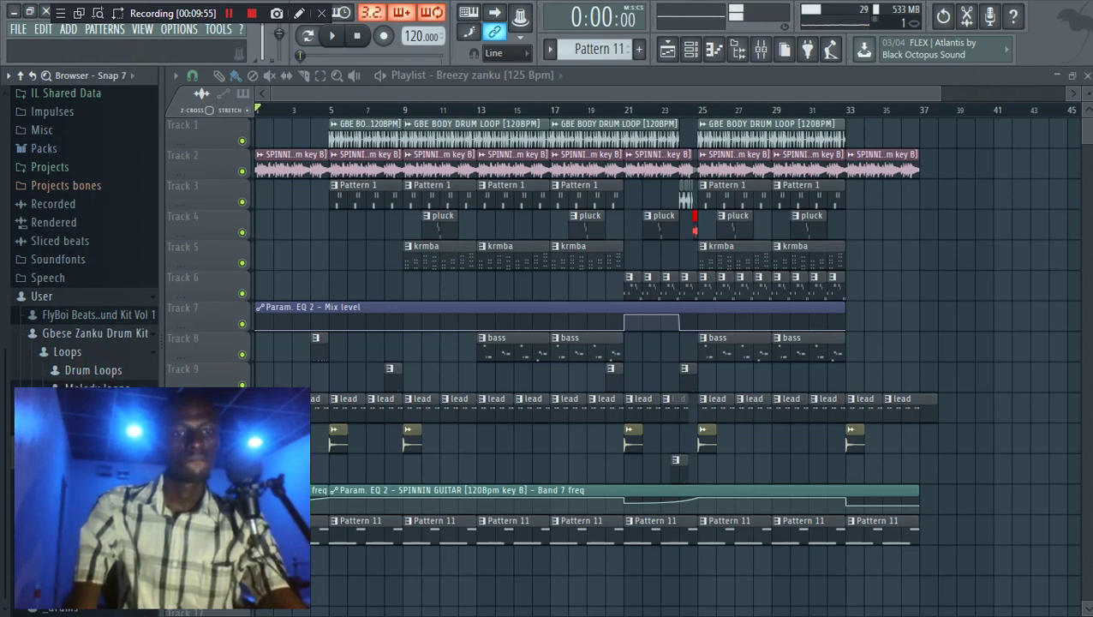
{"action": "left_click", "coordinate": [96, 388]}
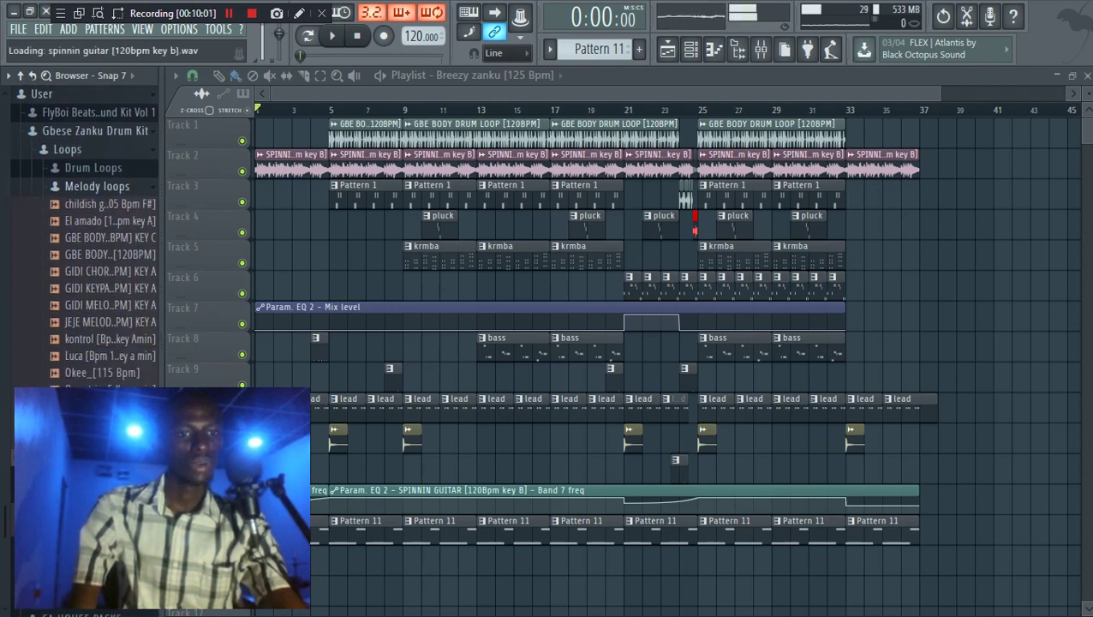
{"action": "scroll", "coordinate": [115, 240], "scroll_direction": "up", "scroll_amount": 4}
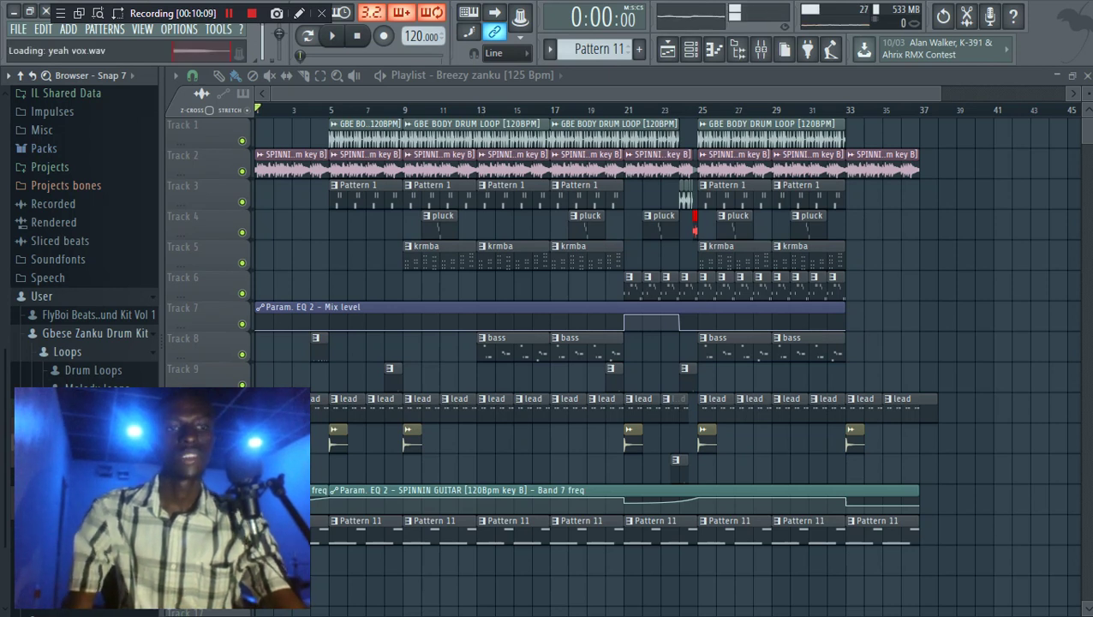
Step: Stop the sample preview, zoom the playlist in, and start the beat playing from the beginning
{"action": "left_click", "coordinate": [356, 35]}
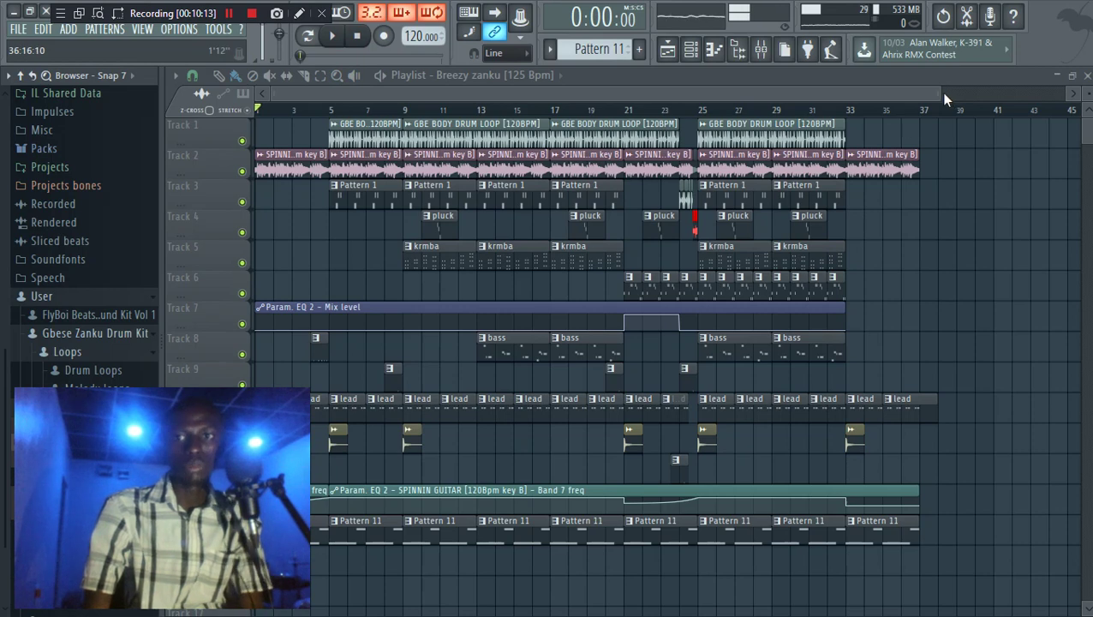
{"action": "left_click_drag", "start_coordinate": [944, 99], "coordinate": [415, 49]}
{"action": "left_click", "coordinate": [333, 35]}
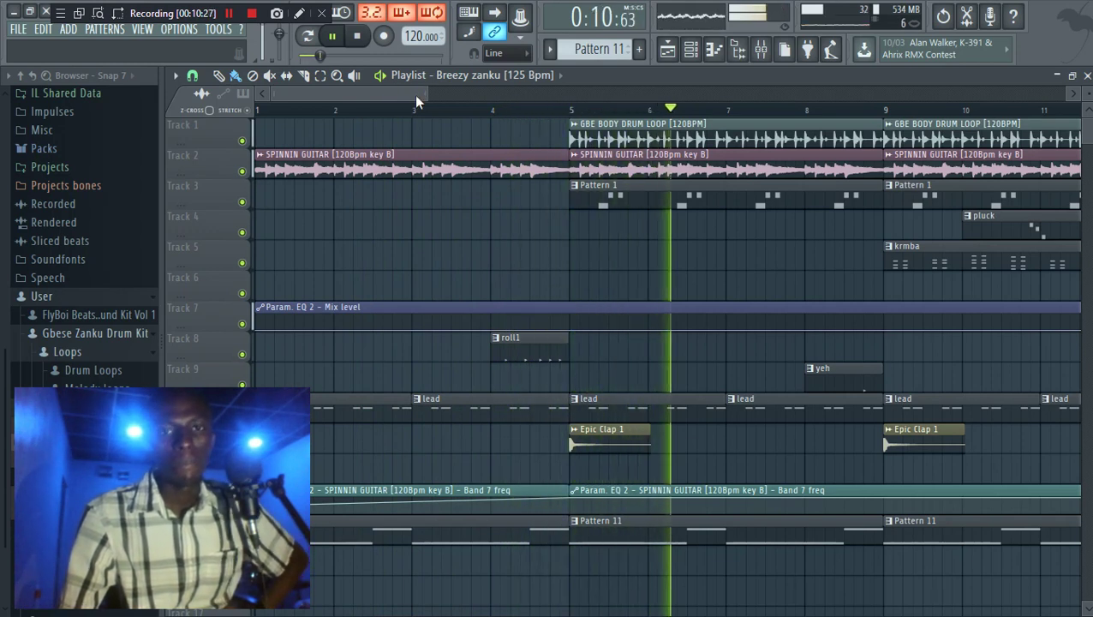
Step: Scroll the playlist along with the playhead through to the end of the arrangement, around bar 36
{"action": "left_click_drag", "start_coordinate": [406, 95], "coordinate": [472, 102]}
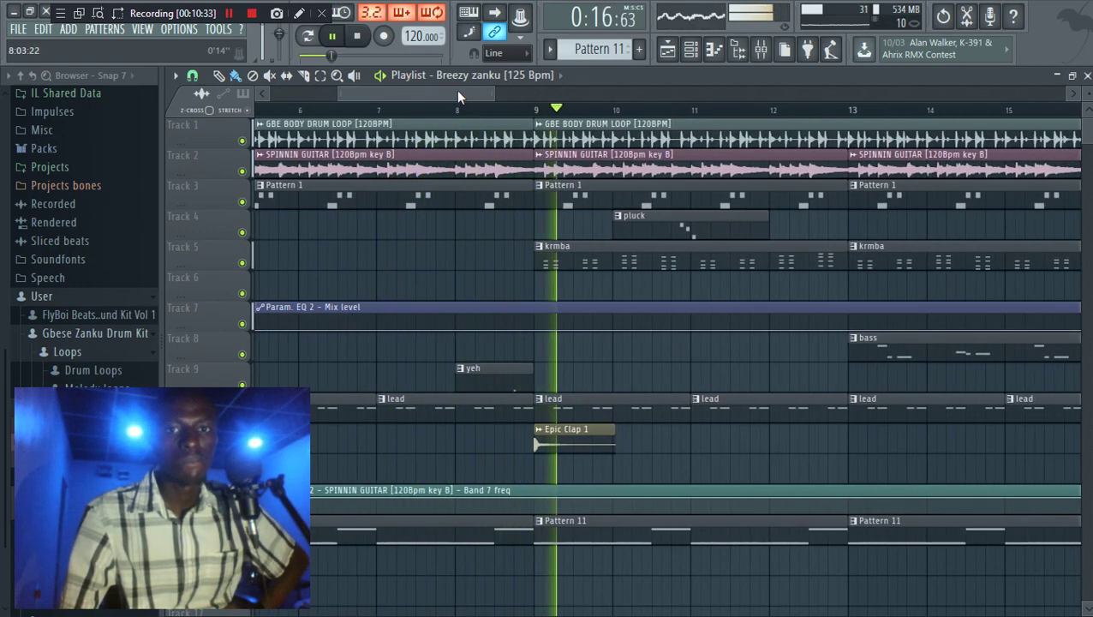
{"action": "left_click_drag", "start_coordinate": [458, 93], "coordinate": [491, 95]}
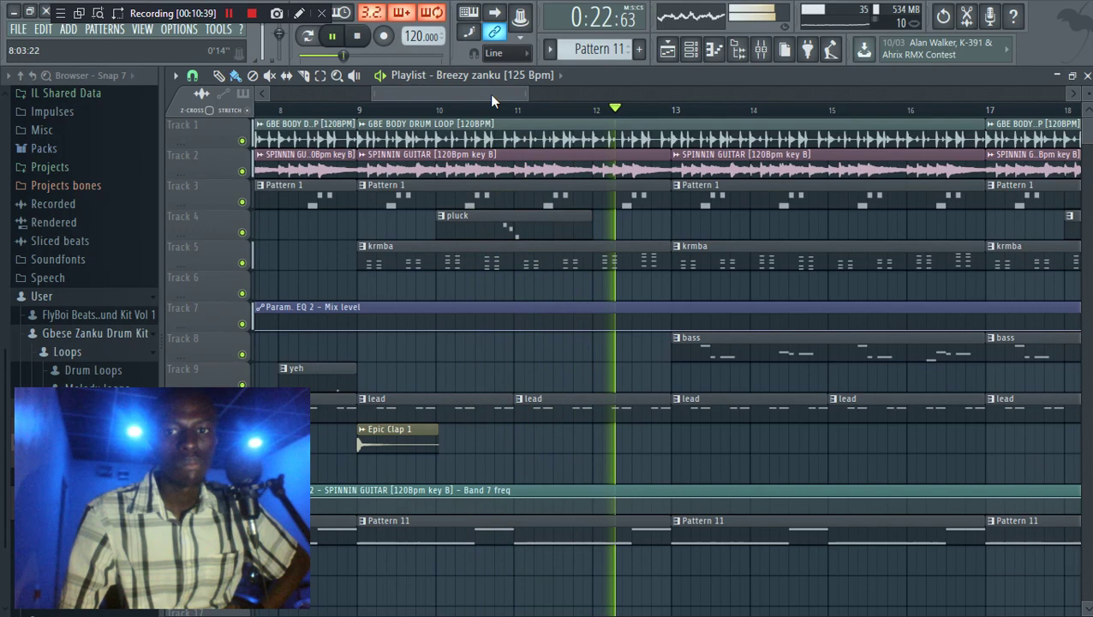
{"action": "left_click_drag", "start_coordinate": [490, 96], "coordinate": [564, 105]}
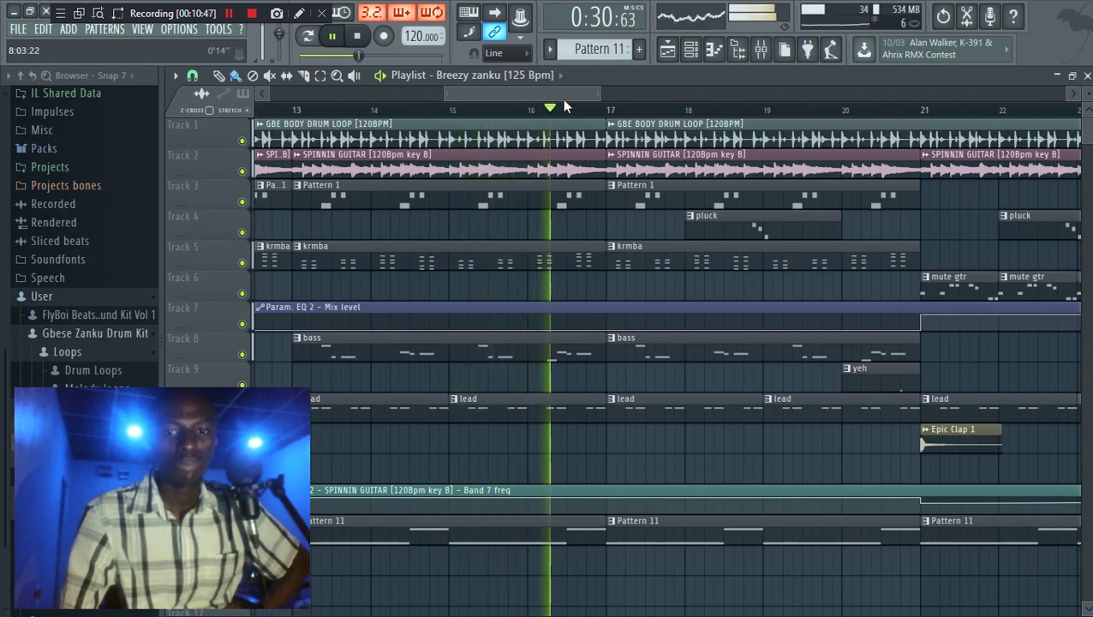
{"action": "left_click_drag", "start_coordinate": [563, 105], "coordinate": [589, 106]}
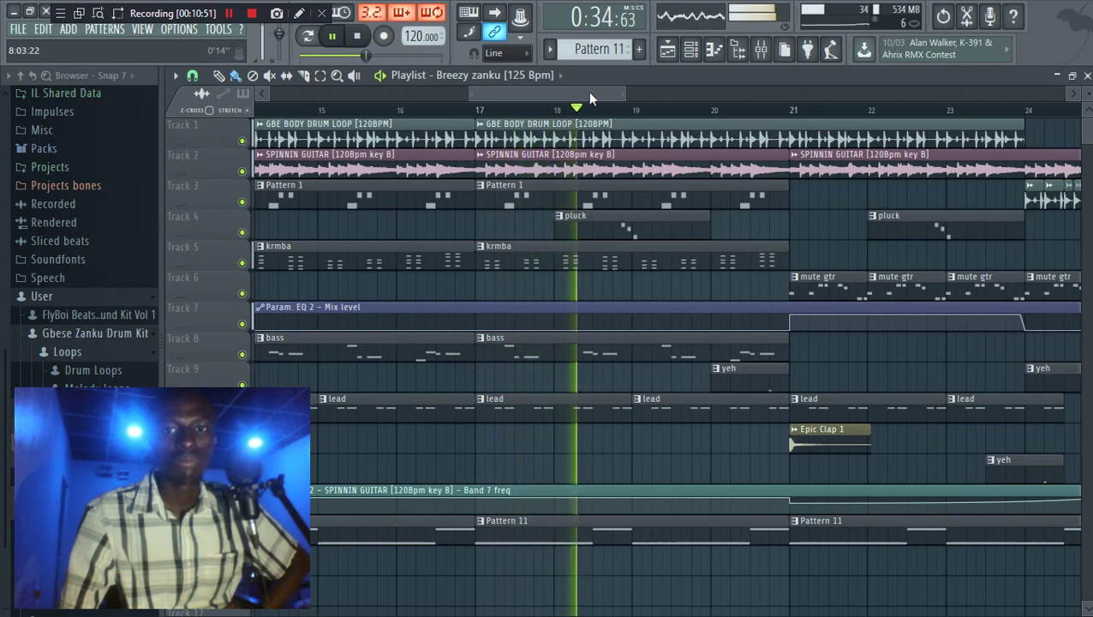
{"action": "left_click_drag", "start_coordinate": [590, 96], "coordinate": [619, 96]}
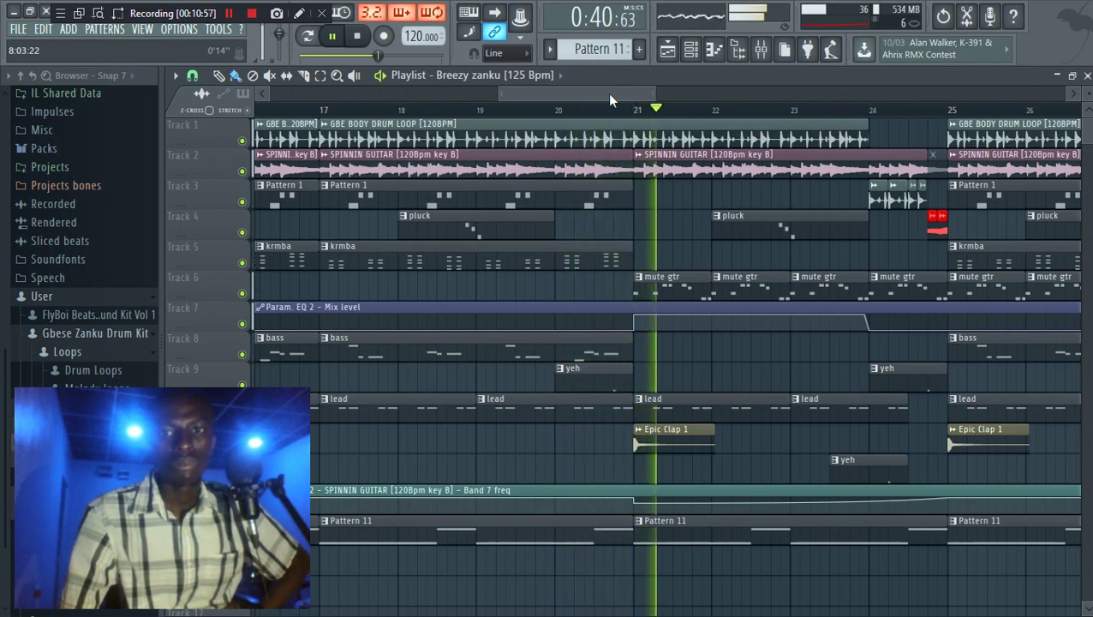
{"action": "left_click_drag", "start_coordinate": [609, 95], "coordinate": [668, 107]}
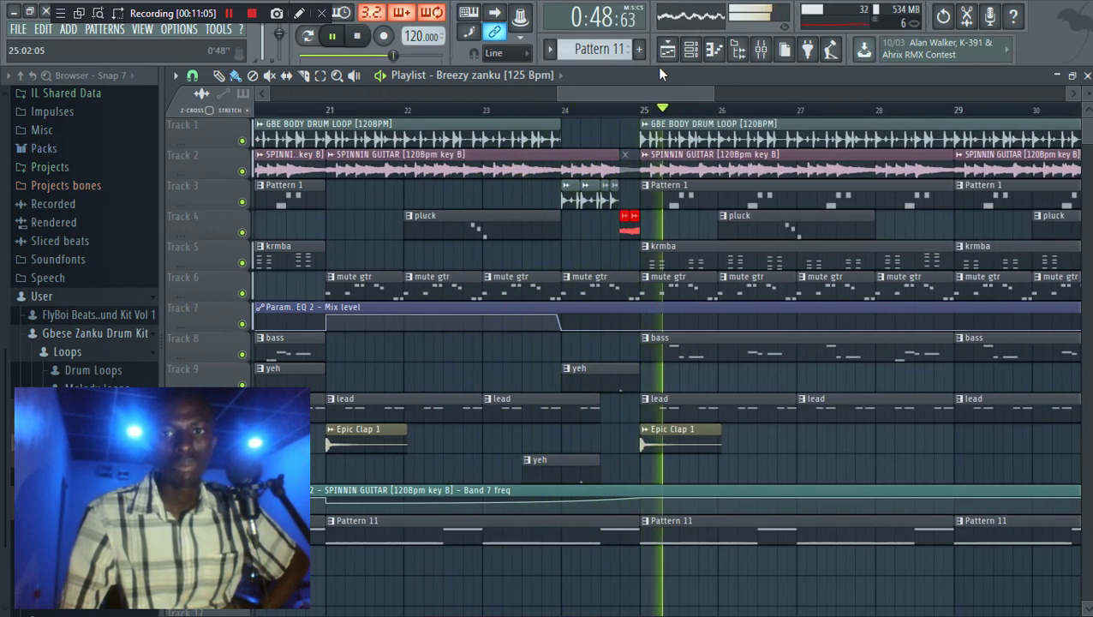
{"action": "left_click_drag", "start_coordinate": [659, 91], "coordinate": [714, 94]}
{"action": "left_click", "coordinate": [689, 92]}
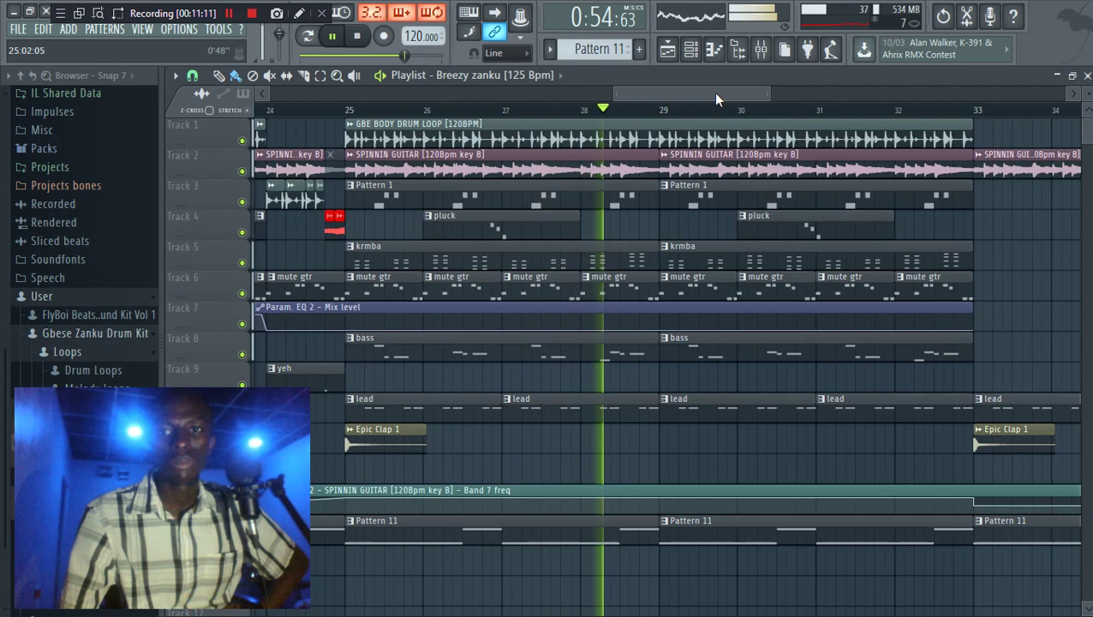
{"action": "left_click_drag", "start_coordinate": [716, 94], "coordinate": [916, 88]}
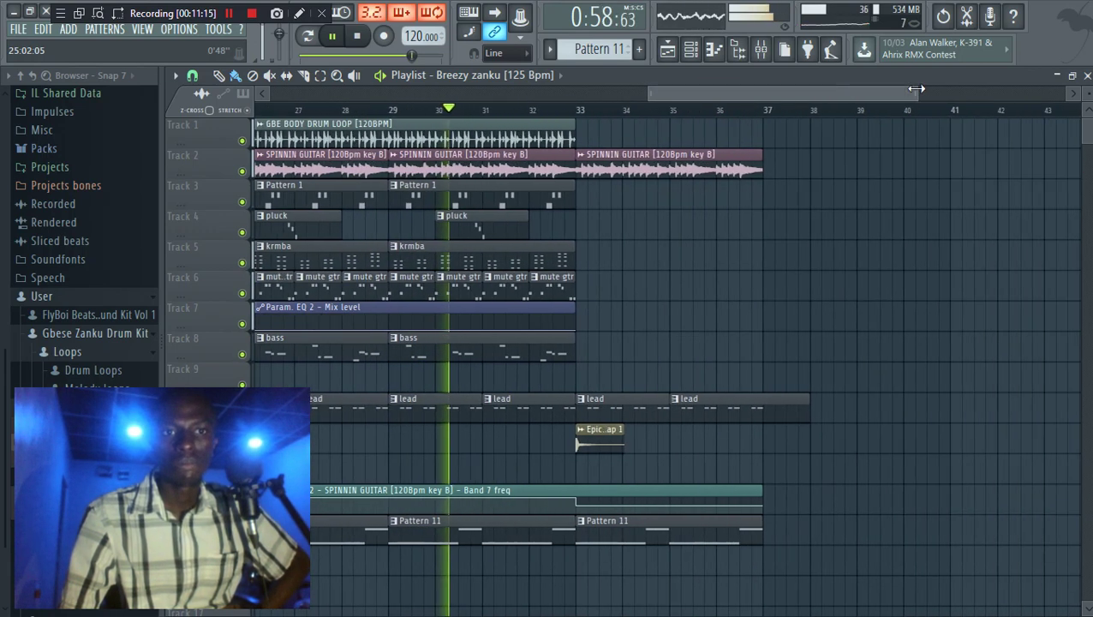
{"action": "left_click_drag", "start_coordinate": [648, 92], "coordinate": [352, 98]}
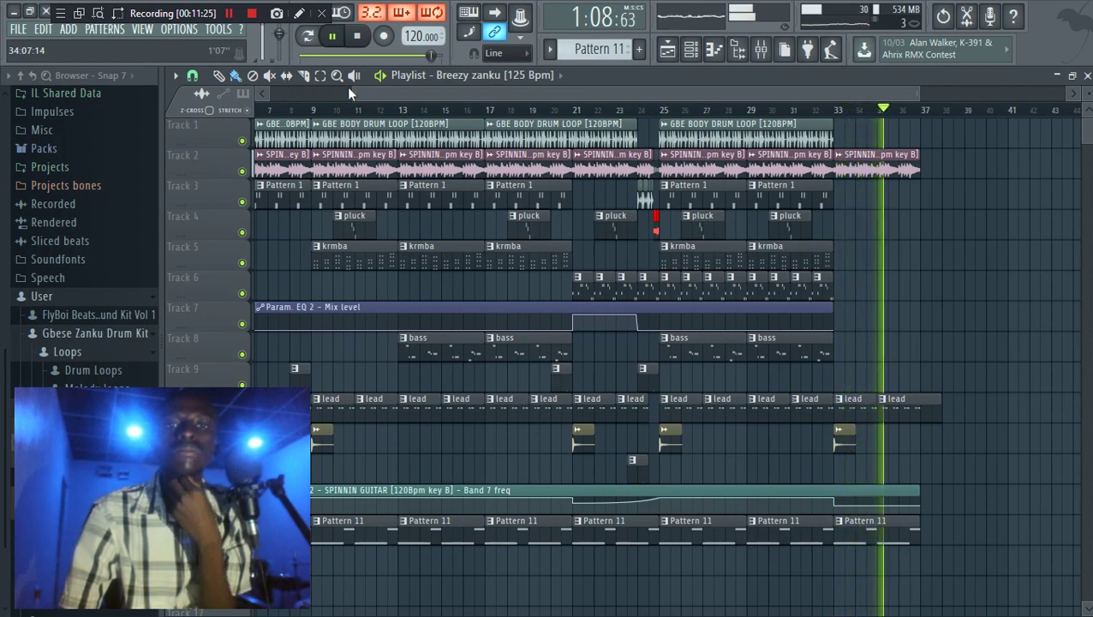
Step: Stop the beat so the song position returns to 0:00:00
{"action": "left_click", "coordinate": [358, 37]}
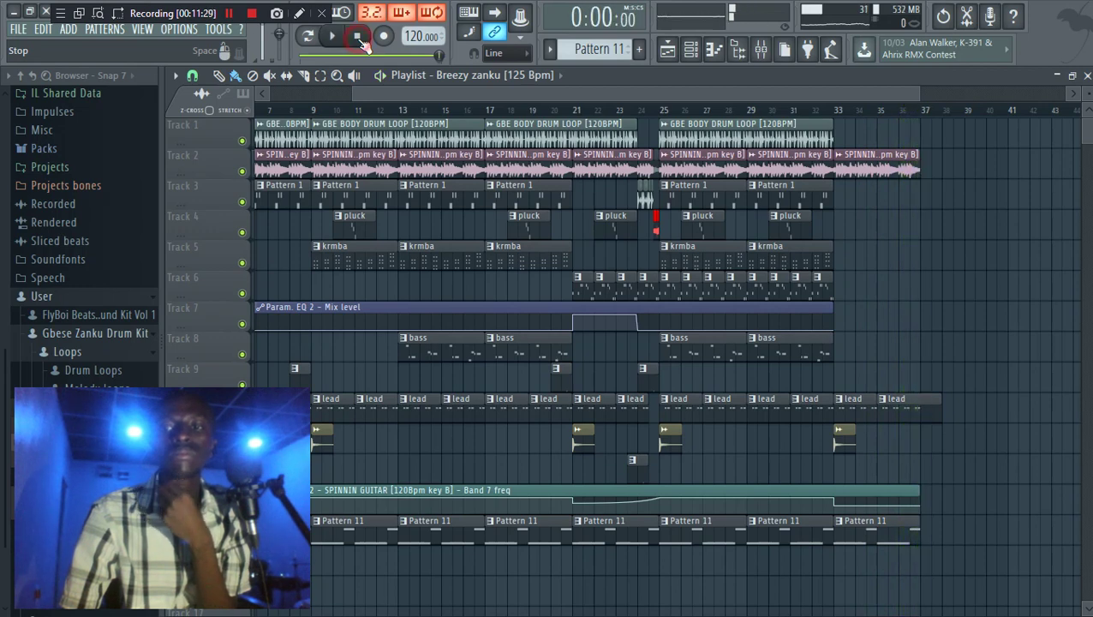